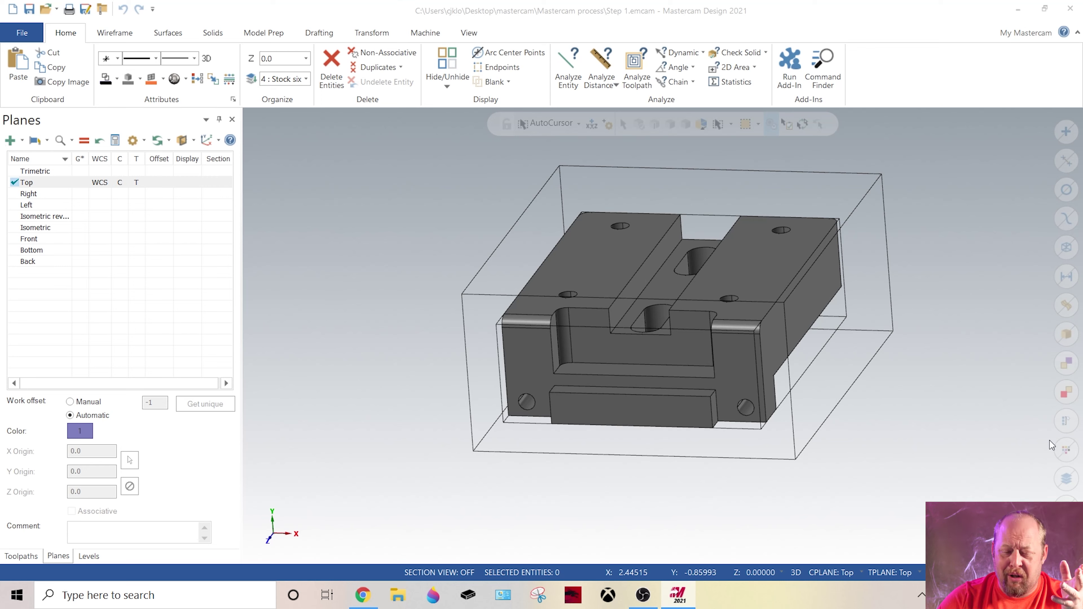
Compare the Right and Top plane views against the part and examine its orientation from several sides
middle_drag(607, 388, 350, 329)
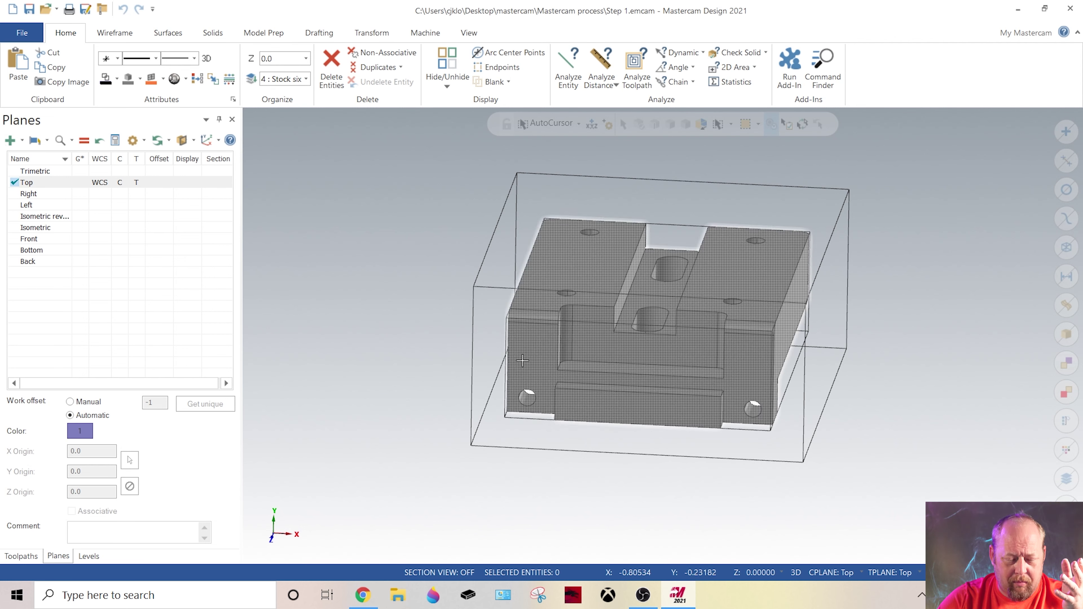
click(78, 193)
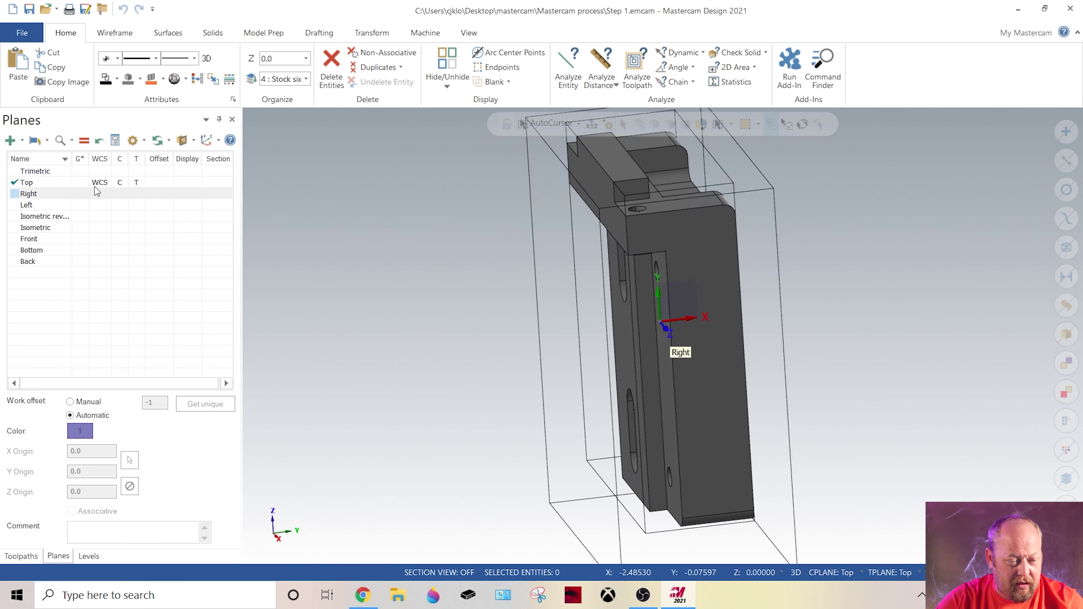
click(76, 182)
click(474, 261)
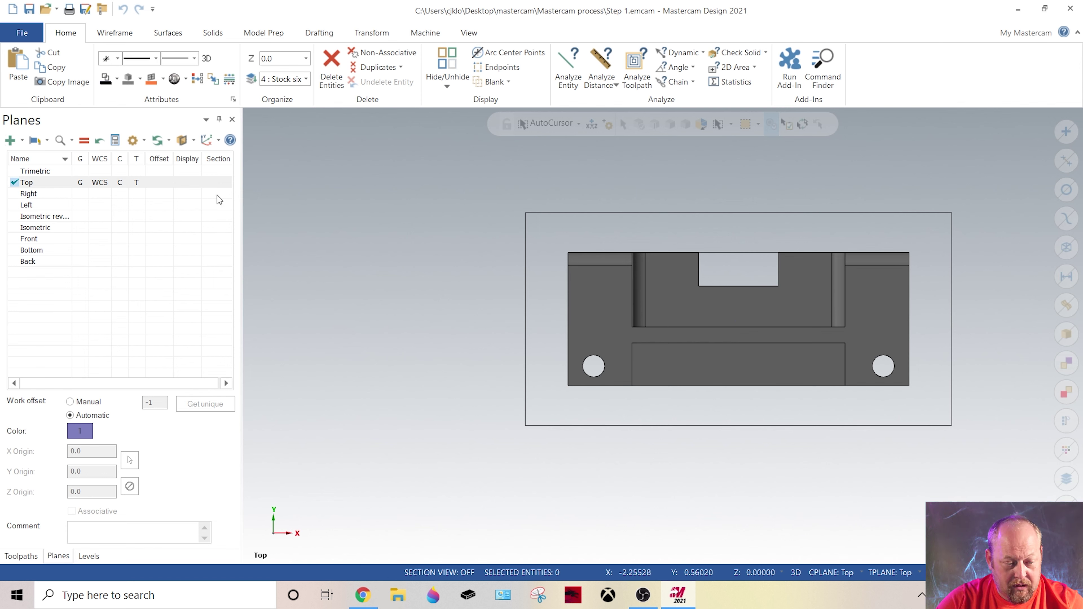
click(123, 188)
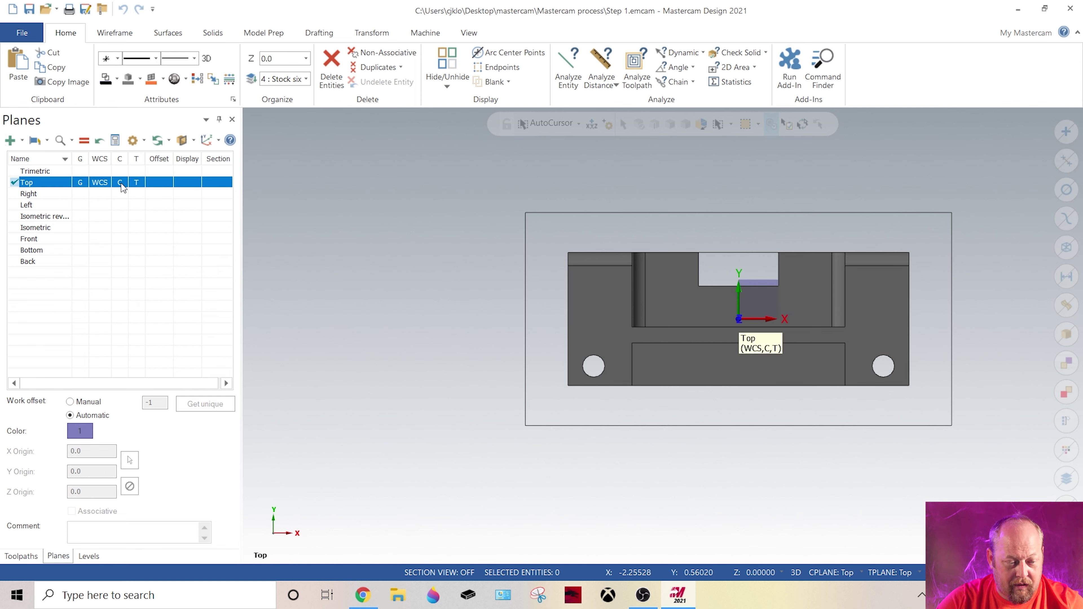
click(427, 309)
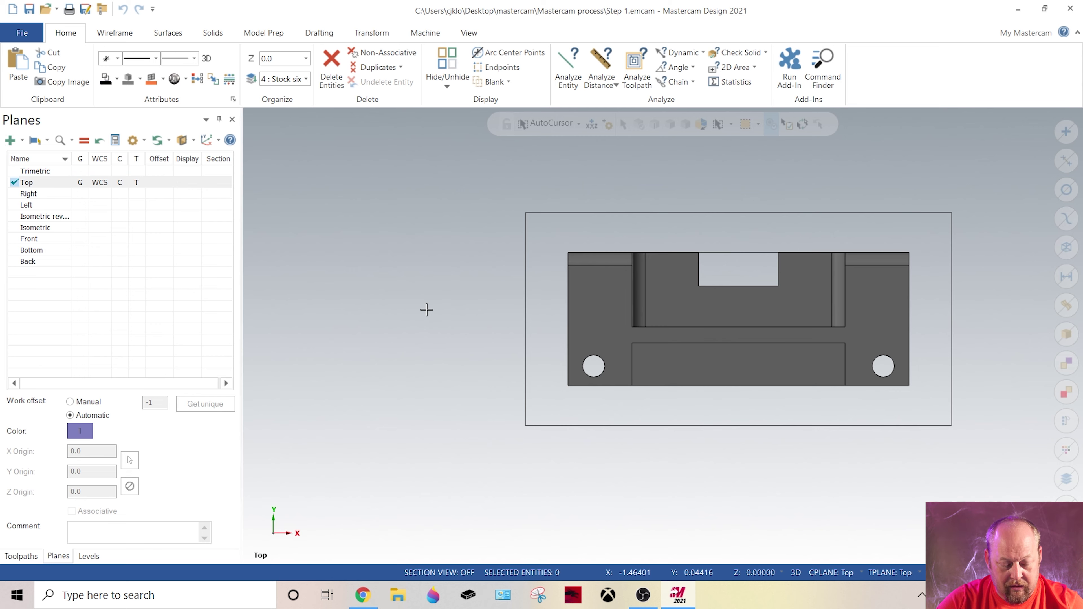
mouse_move(430, 295)
middle_down()
mouse_move(576, 327)
mouse_move(557, 369)
mouse_move(637, 359)
mouse_move(602, 500)
mouse_move(575, 378)
mouse_move(587, 377)
mouse_move(592, 406)
mouse_move(597, 358)
mouse_move(851, 370)
mouse_move(665, 369)
mouse_move(652, 299)
mouse_move(678, 277)
mouse_move(788, 254)
mouse_move(791, 274)
mouse_move(647, 293)
middle_up()
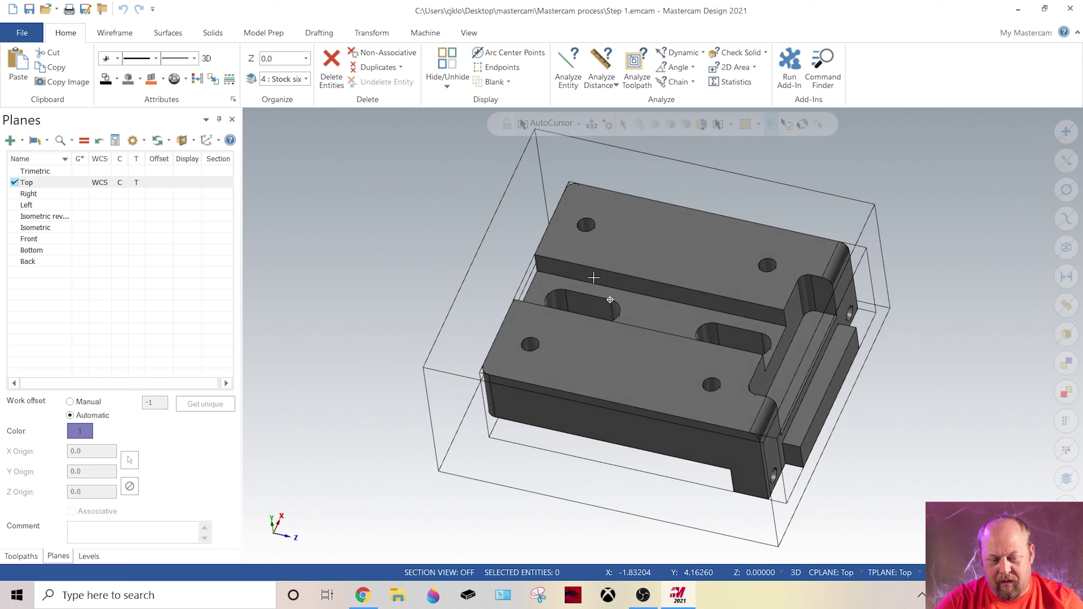
mouse_move(583, 282)
middle_down()
mouse_move(581, 301)
mouse_move(605, 337)
mouse_move(766, 362)
mouse_move(725, 356)
mouse_move(732, 362)
mouse_move(788, 141)
middle_up()
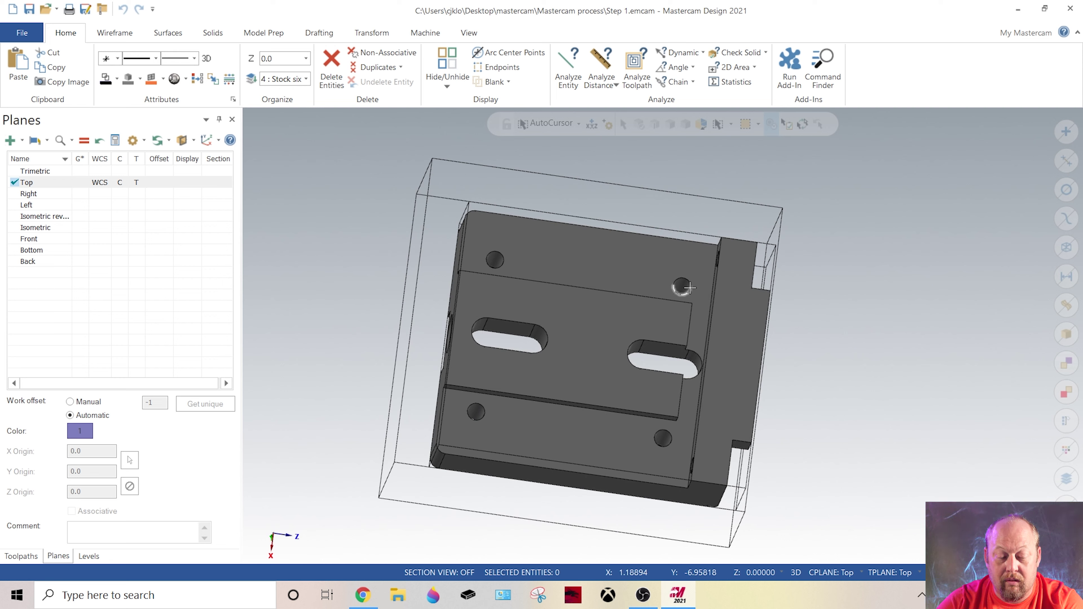
mouse_move(690, 288)
middle_down()
mouse_move(464, 270)
mouse_move(894, 310)
mouse_move(647, 313)
mouse_move(602, 349)
middle_up()
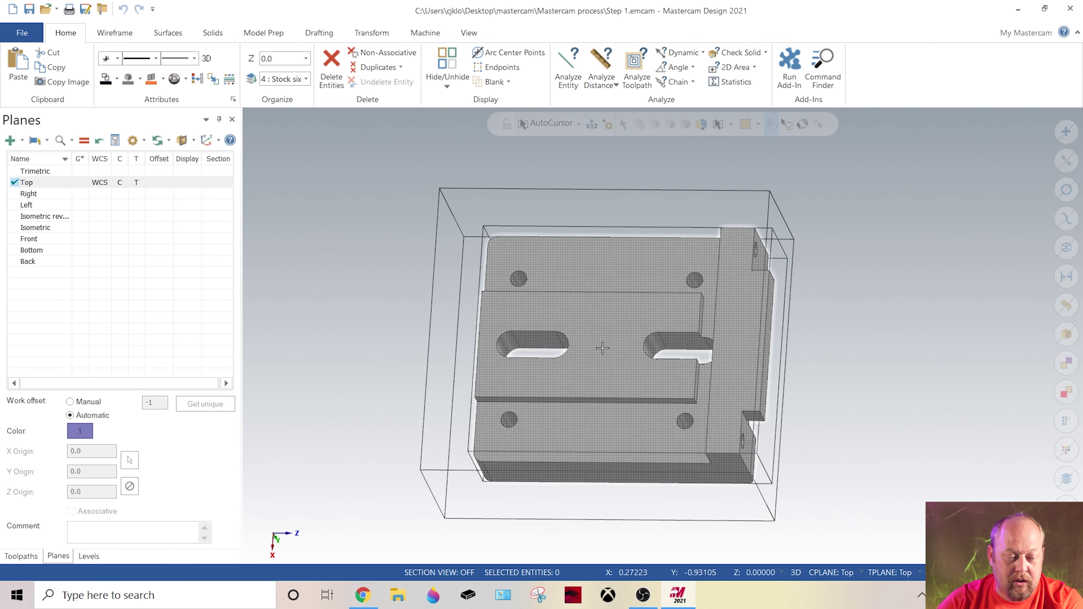
mouse_move(525, 312)
middle_down()
mouse_move(503, 258)
mouse_move(427, 316)
middle_up()
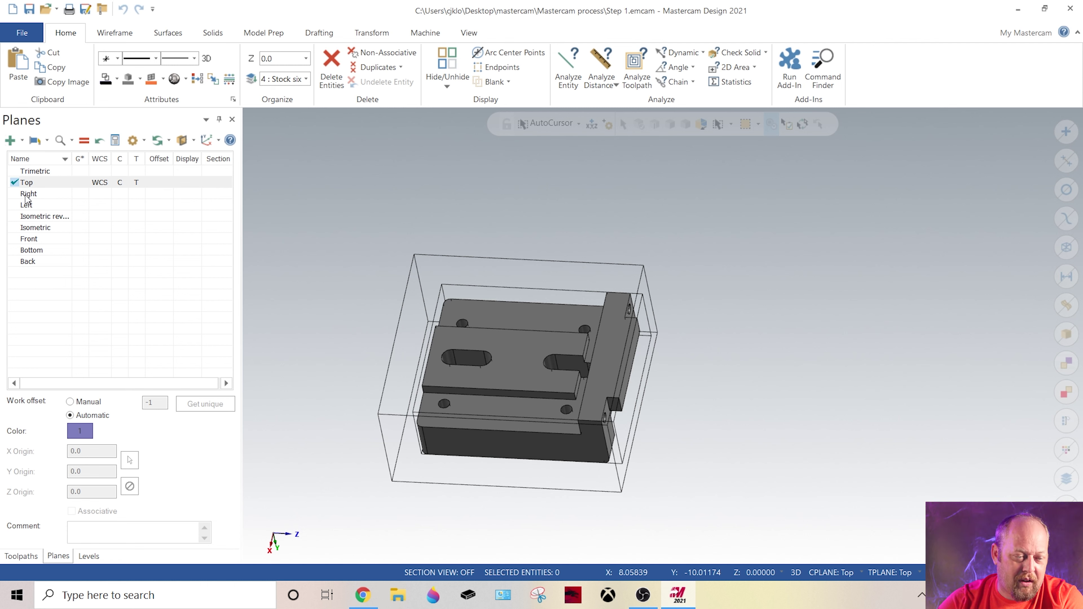
Make the Bounding box level active and hide the Stock sixe, Wireframe and Solid model levels
click(88, 556)
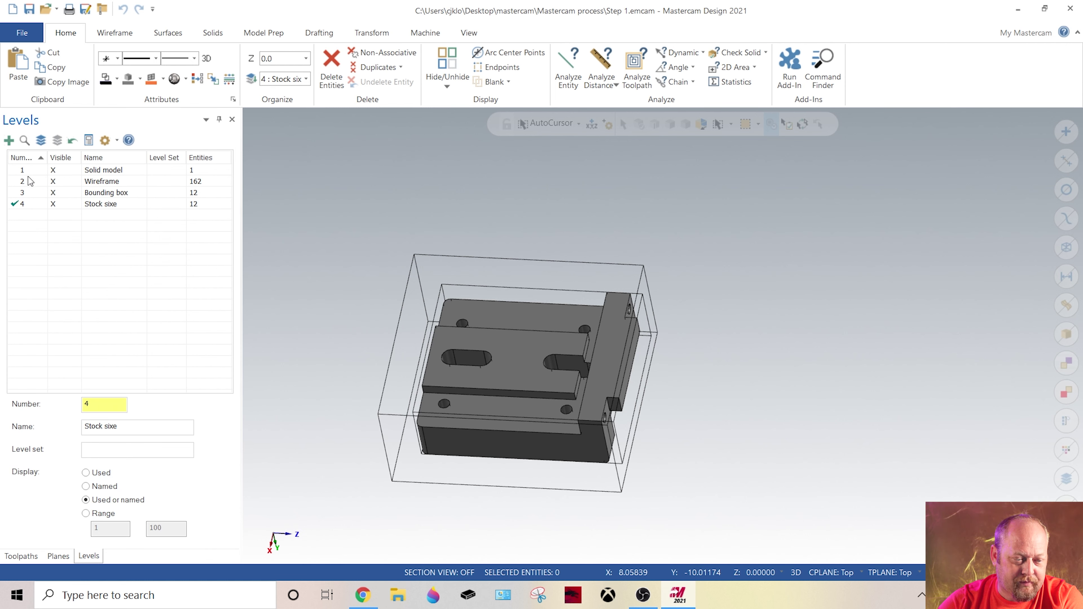
click(17, 192)
click(53, 203)
click(53, 181)
click(53, 171)
Draw a diagonal line between opposite corners of the bounding box face that lies on the part's raised-pad side
click(123, 33)
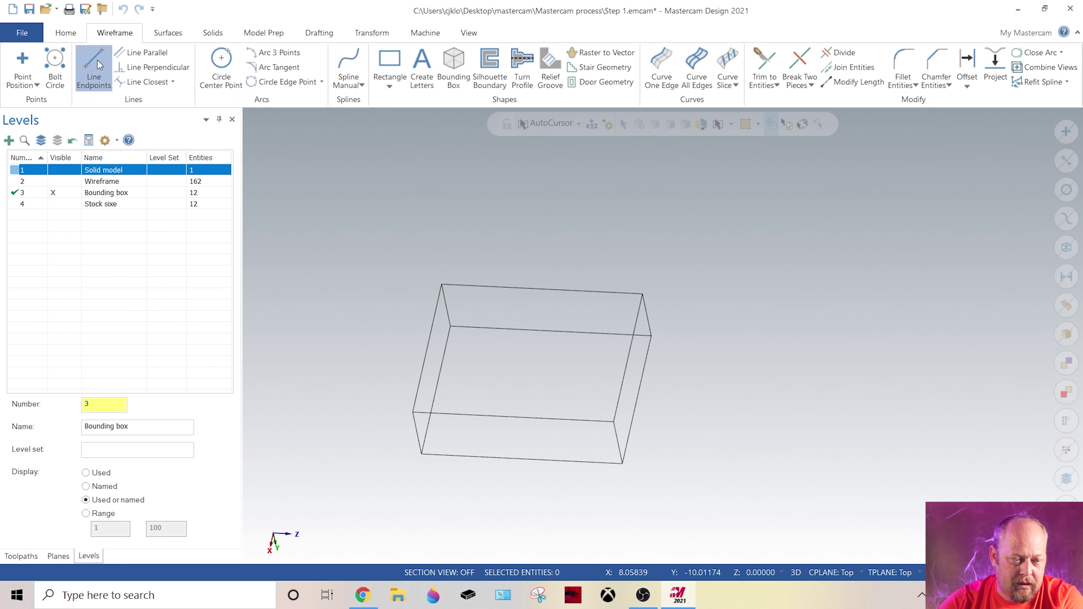
click(412, 412)
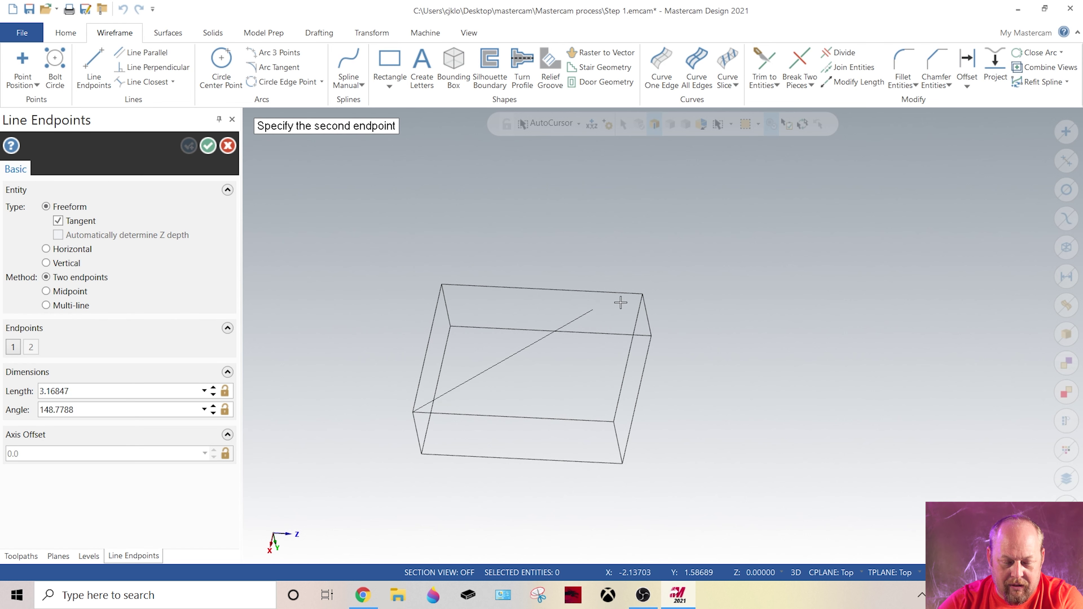
click(640, 297)
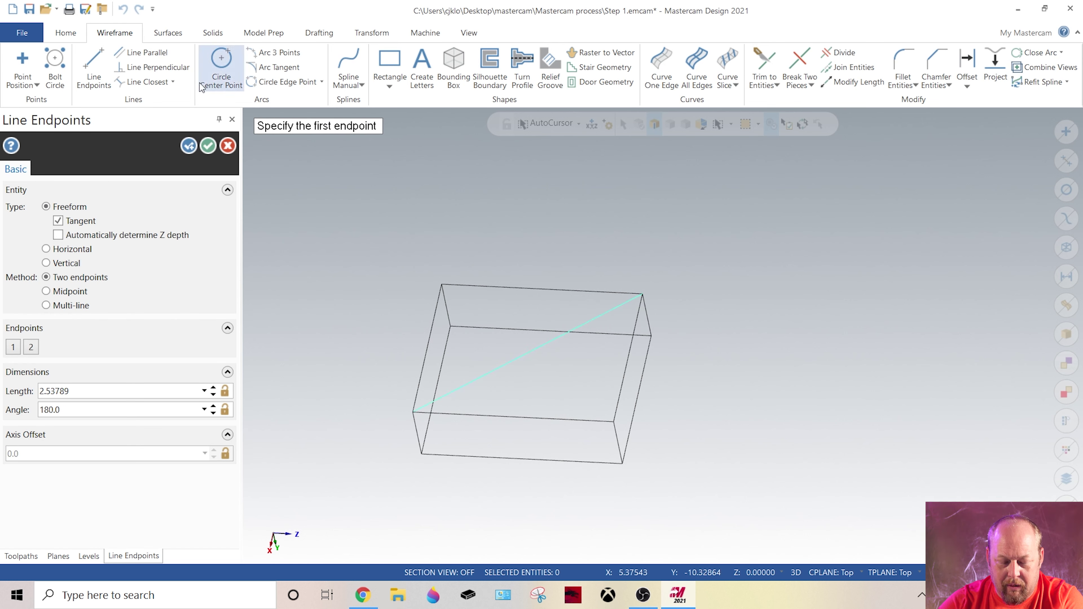
click(208, 147)
Show the Solid model and Wireframe levels while keeping Bounding box as the active level
click(66, 170)
middle_drag(885, 353, 851, 344)
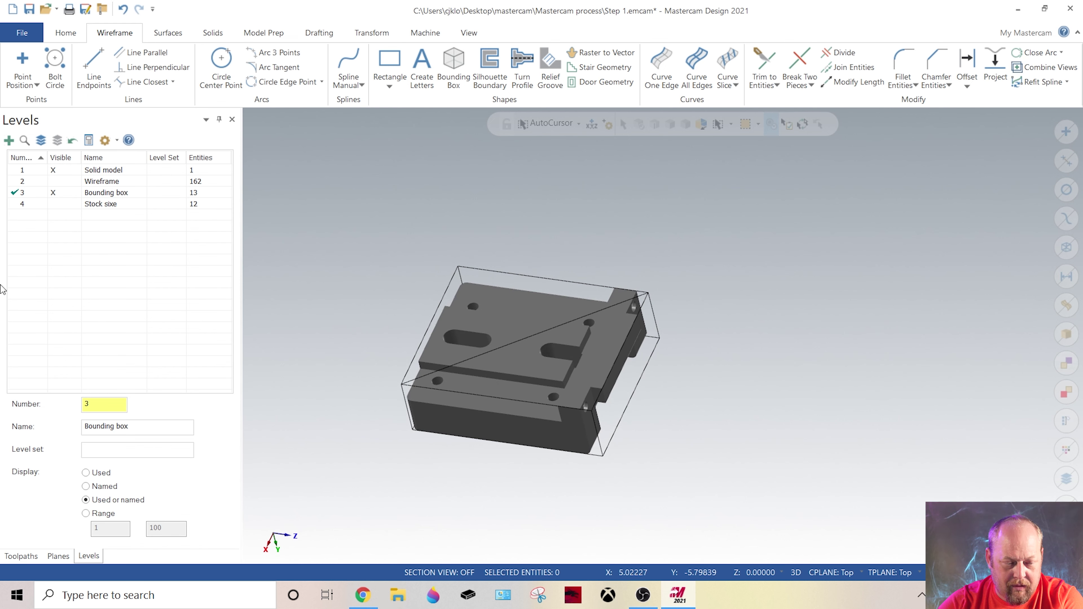
click(15, 171)
click(23, 193)
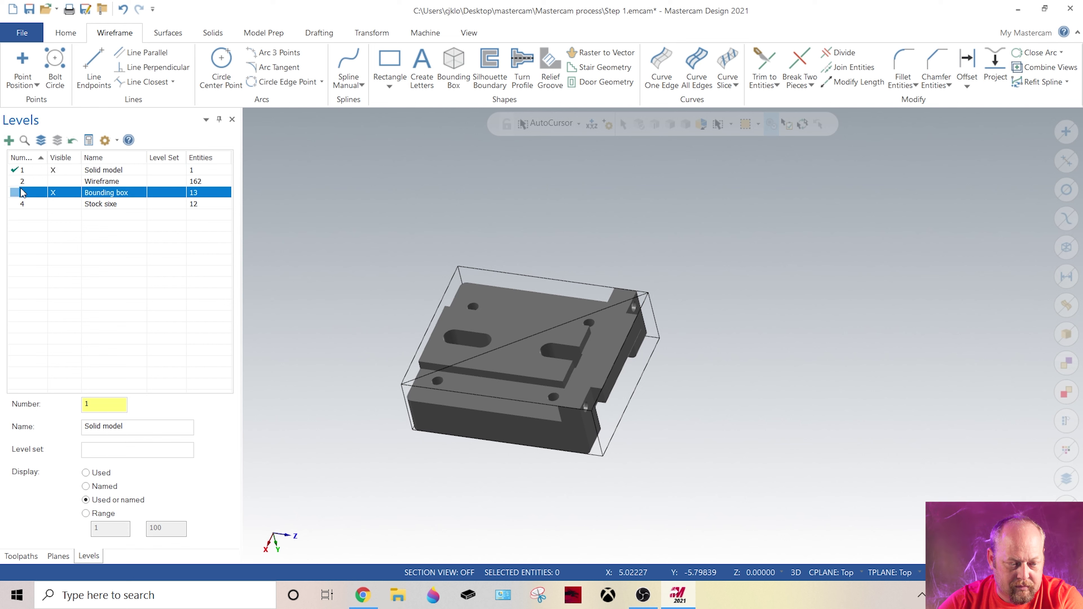
click(53, 169)
middle_drag(254, 230, 483, 271)
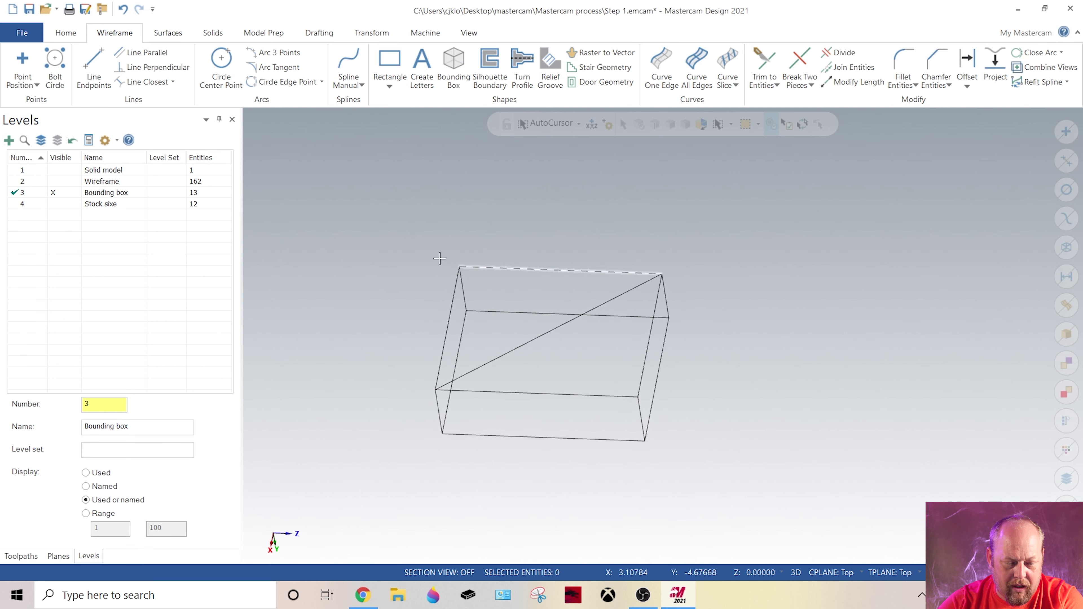
click(64, 171)
click(63, 180)
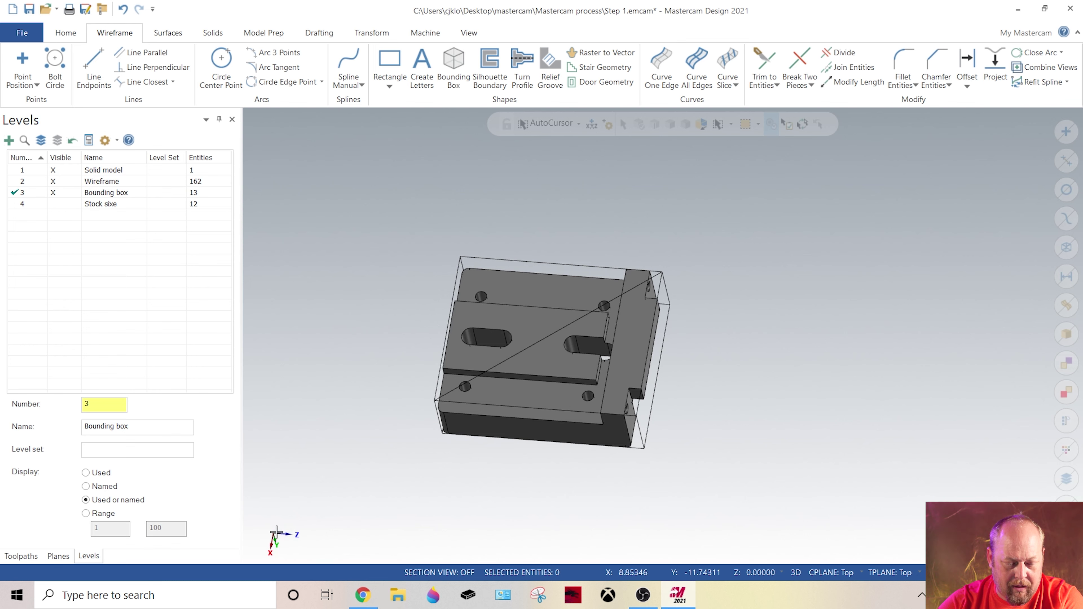
Start a new plane and place its origin at the midpoint of the diagonal line
key(alt+p)
middle_drag(524, 367, 533, 371)
scroll(535, 367, up, 2)
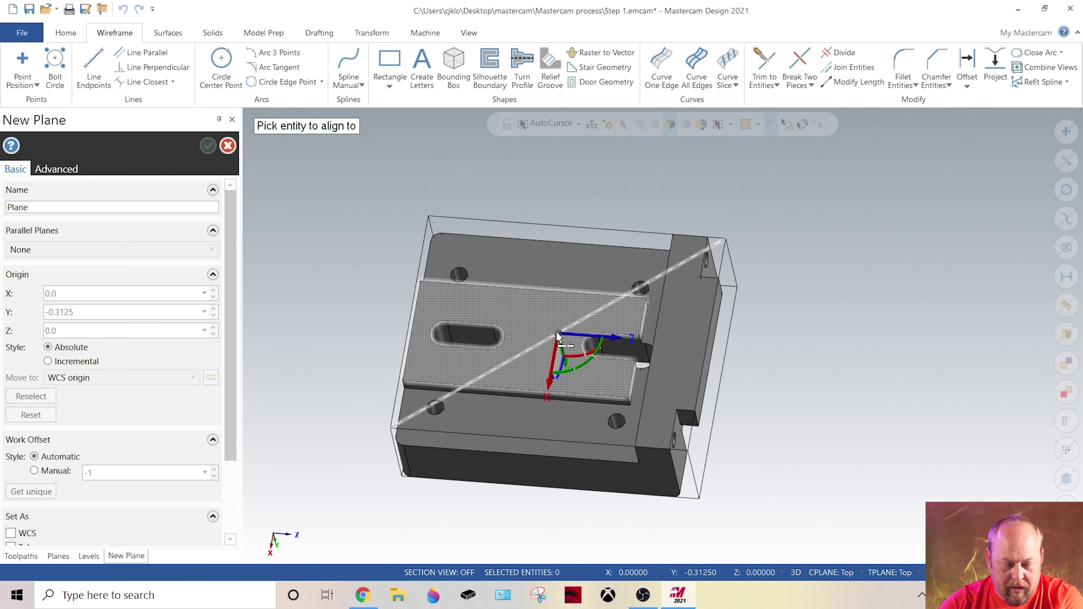
click(557, 337)
middle_drag(558, 337, 561, 328)
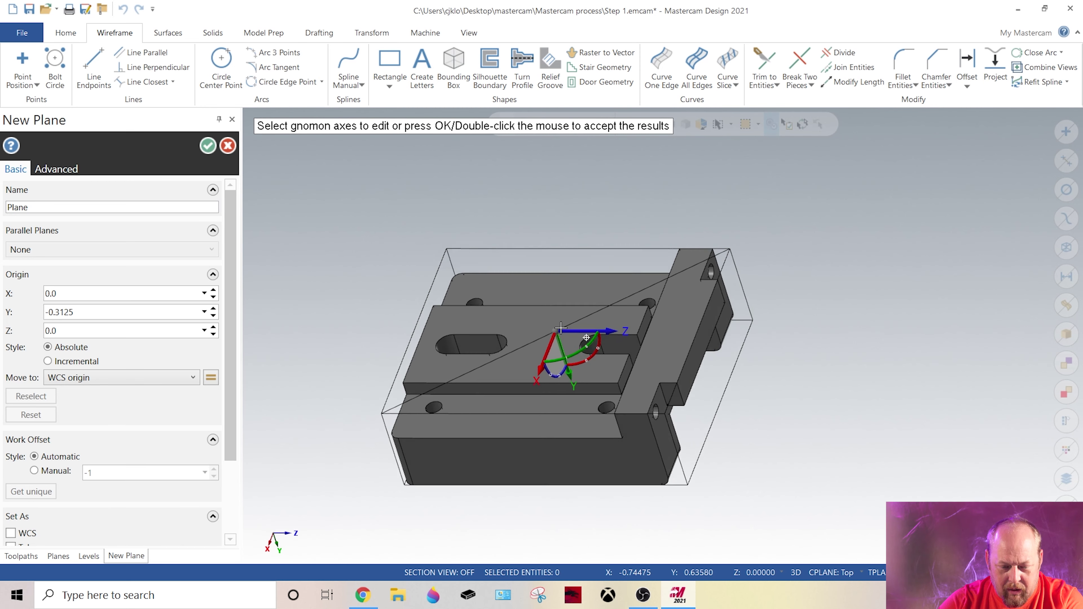
Rotate the new plane about its X axis so Z points up out of the raised-pad face
scroll(567, 337, up, 3)
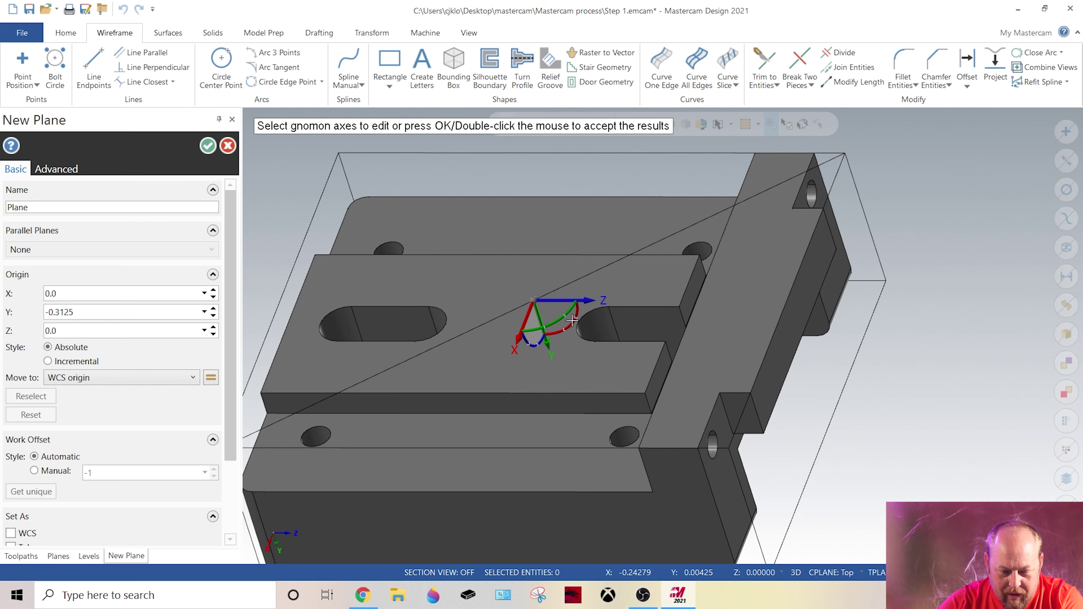
click(570, 326)
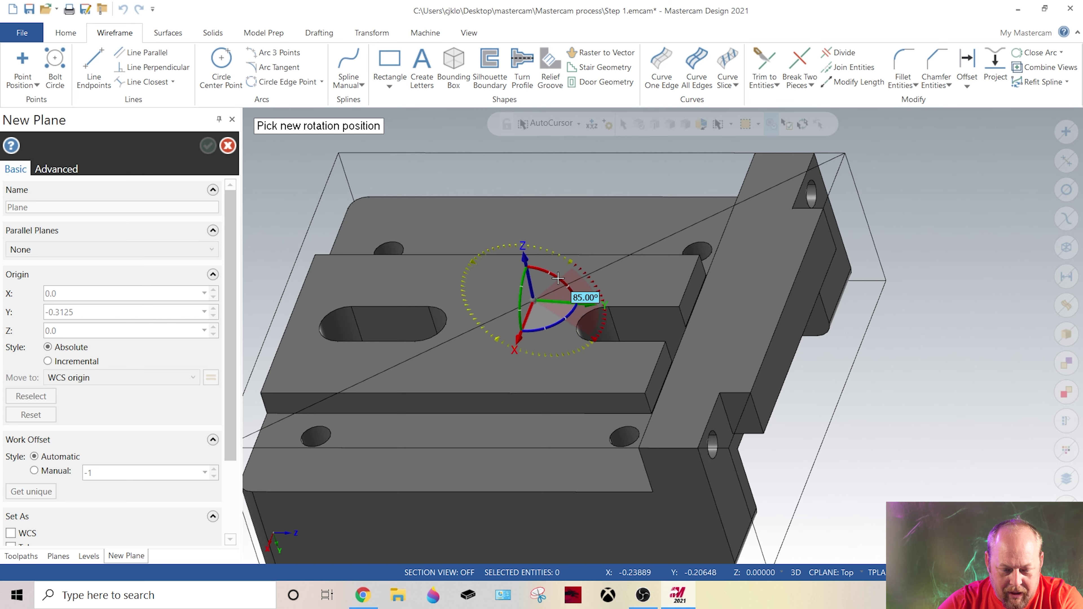
click(554, 277)
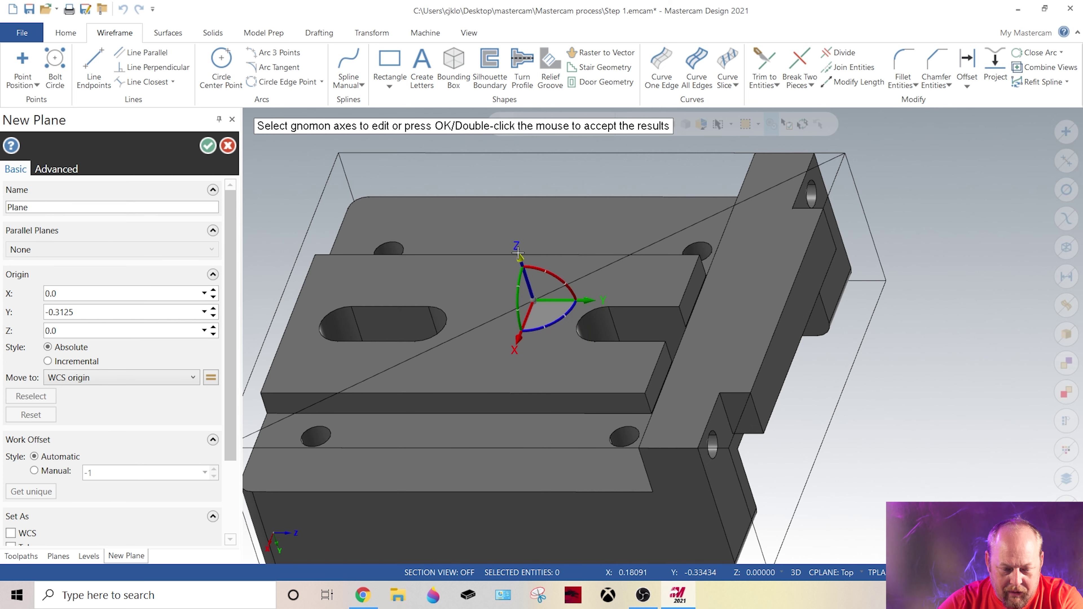
Rotate the new plane 90° about its Z axis so X points along the slots toward the part's stepped end
scroll(518, 253, down, 2)
scroll(554, 335, up, 4)
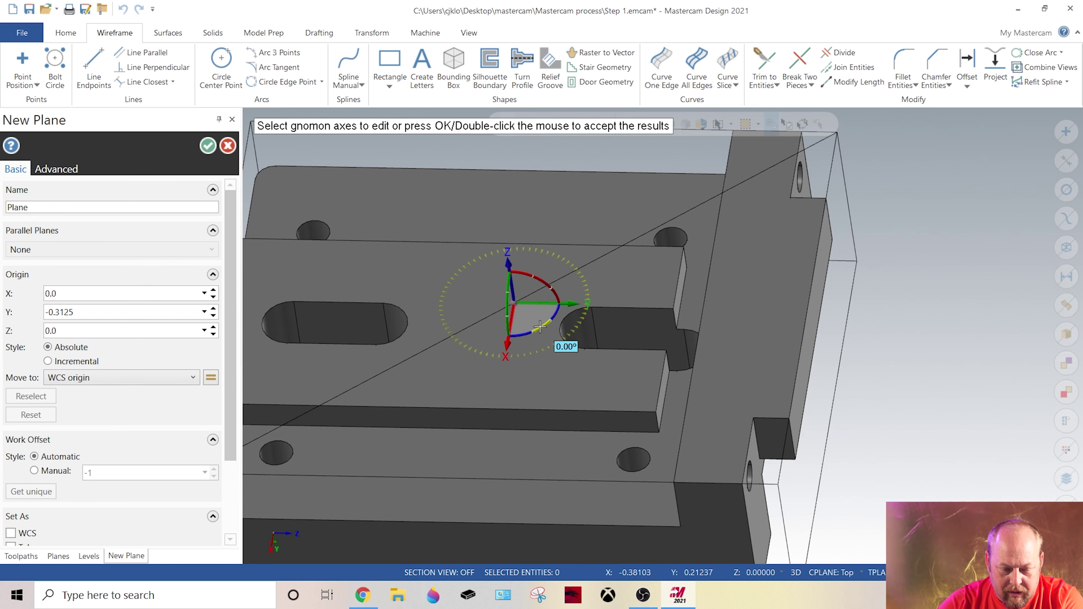
click(540, 327)
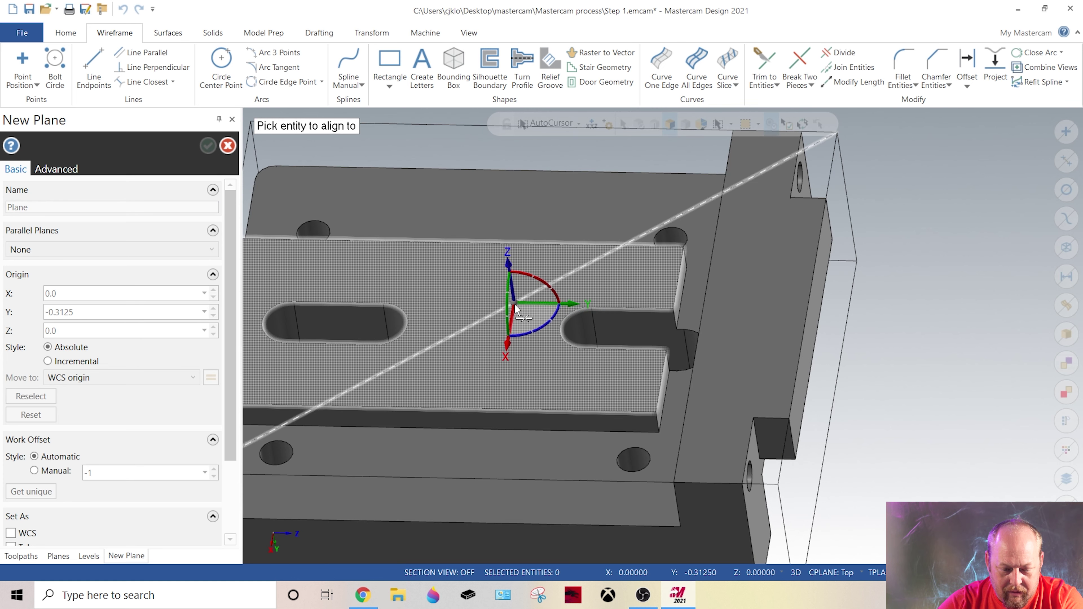
click(516, 309)
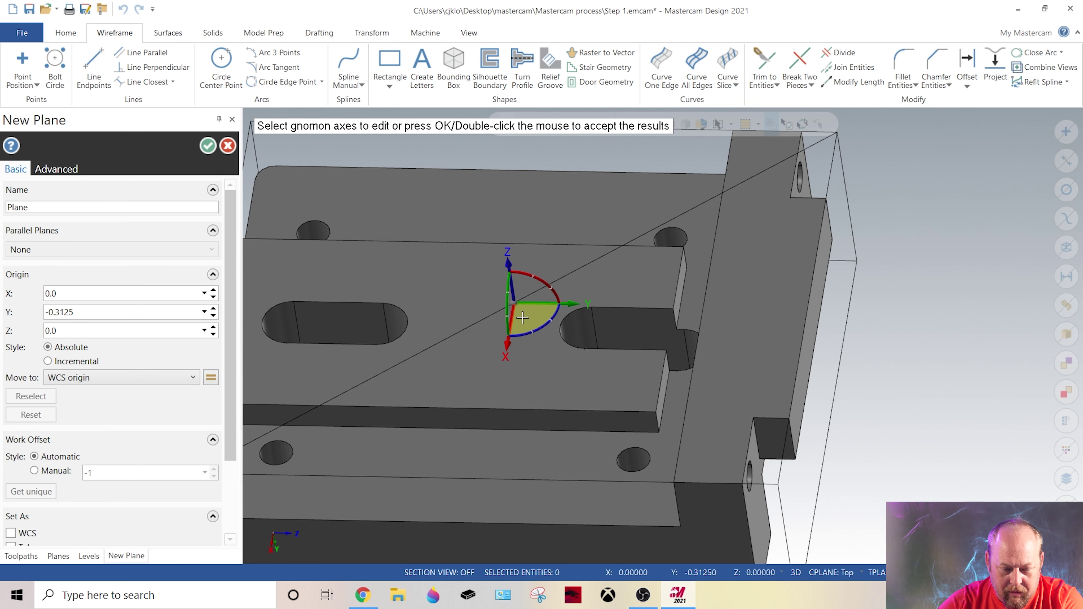
click(544, 327)
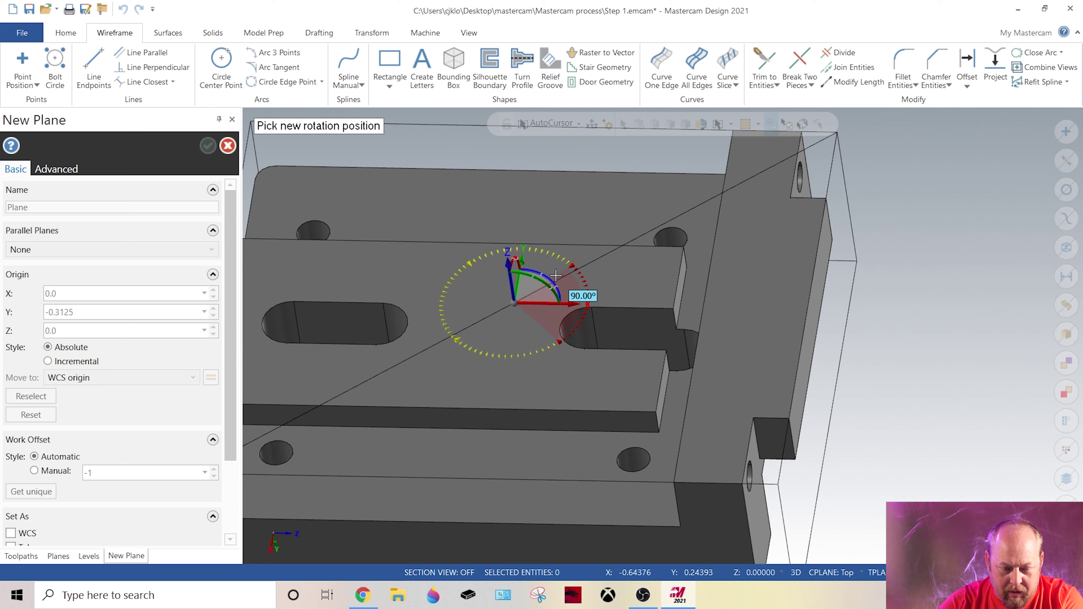
click(555, 275)
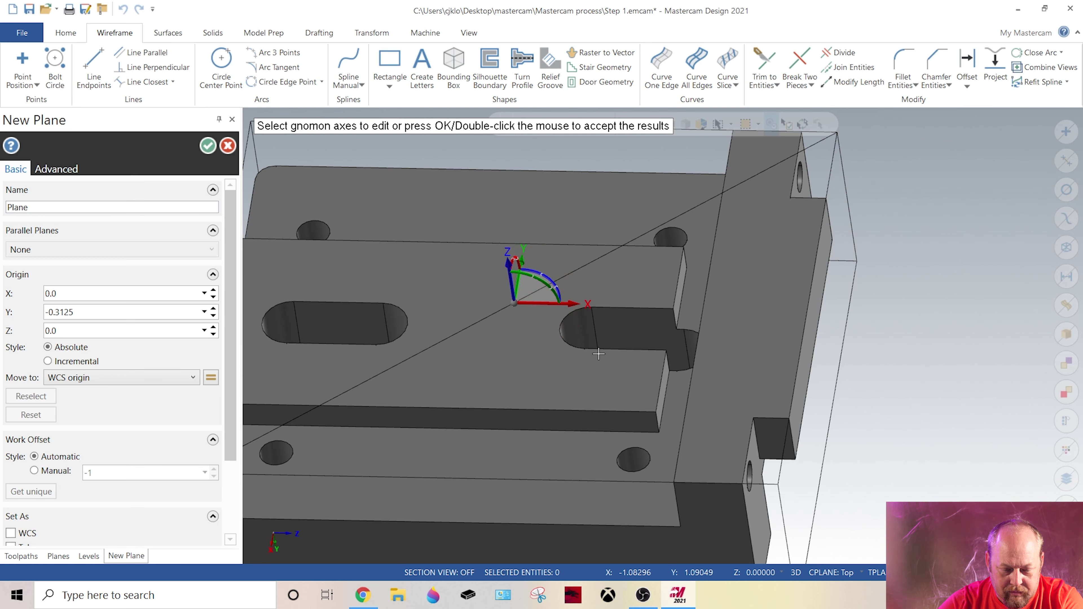
Name the new plane Op-1 and accept it
scroll(584, 337, down, 3)
scroll(554, 353, up, 2)
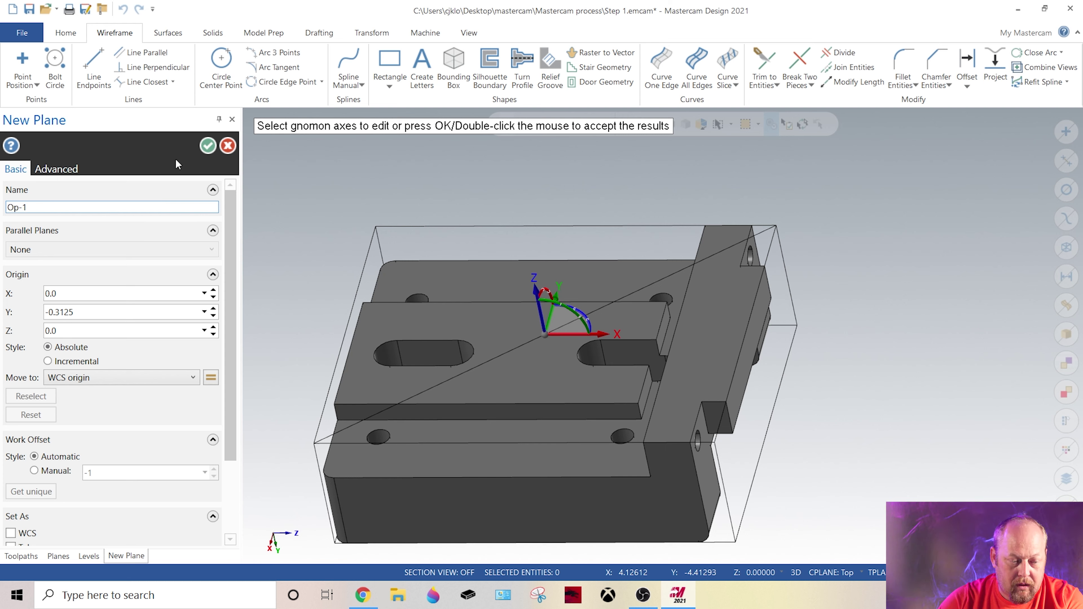
click(208, 146)
middle_drag(618, 367, 488, 302)
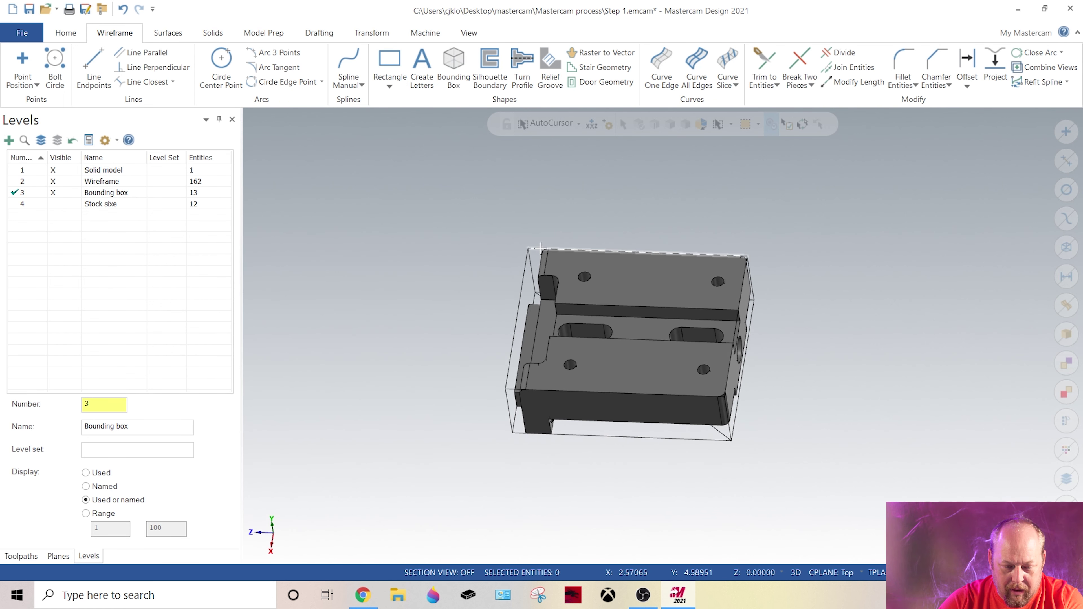
scroll(724, 265, up, 3)
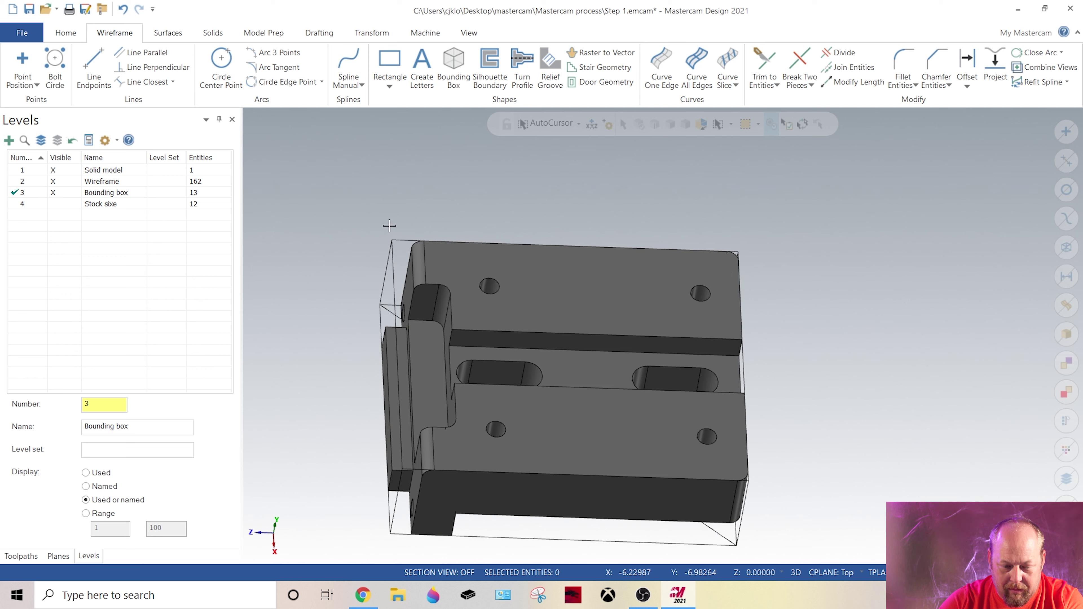
middle_drag(771, 247, 805, 251)
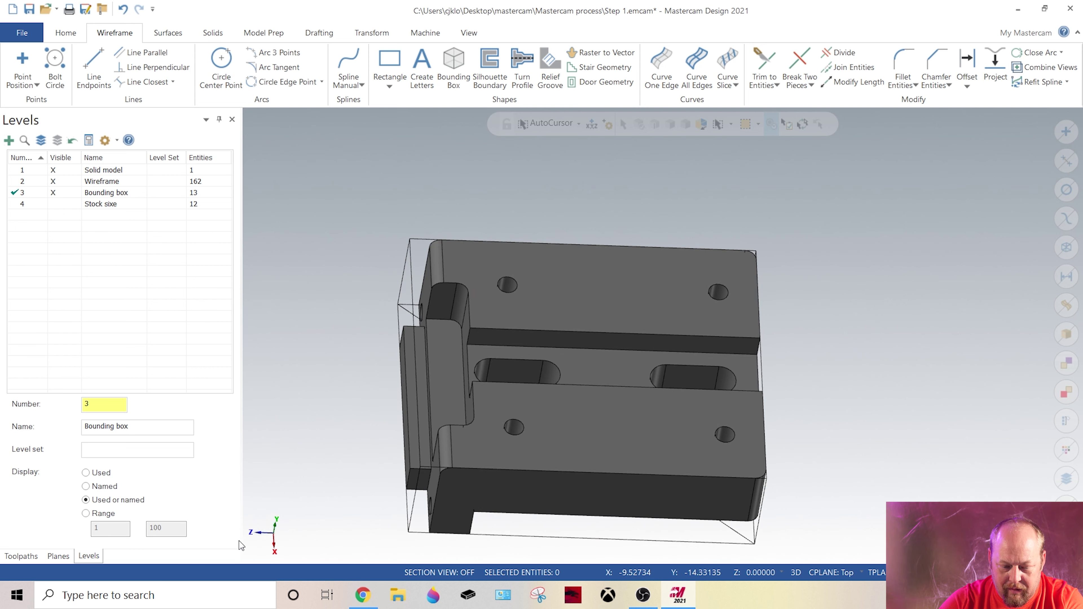
click(279, 527)
scroll(767, 239, up, 4)
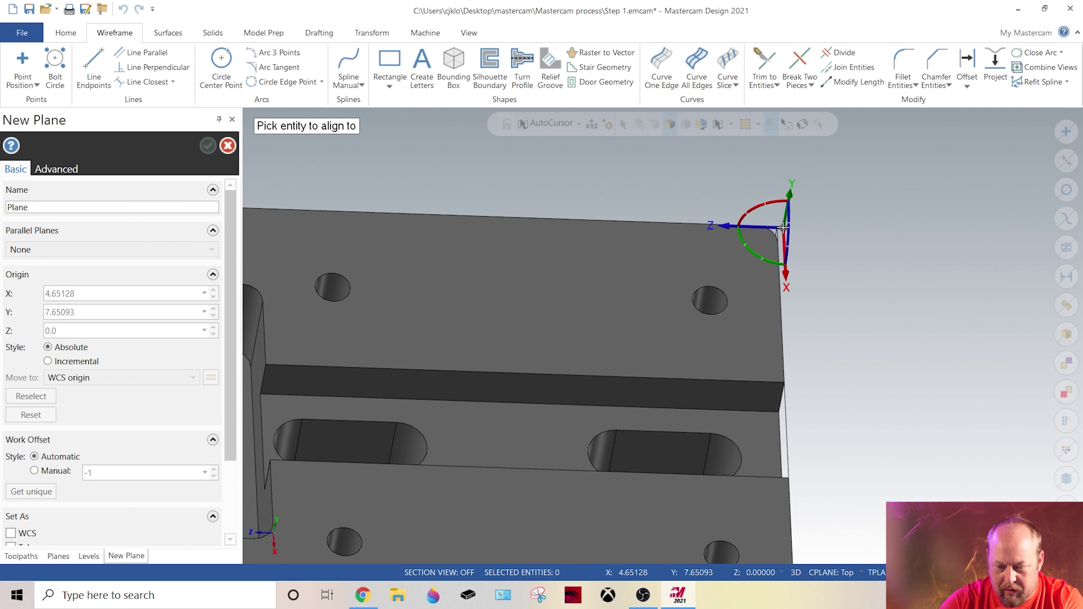
scroll(785, 231, down, 5)
key(Escape)
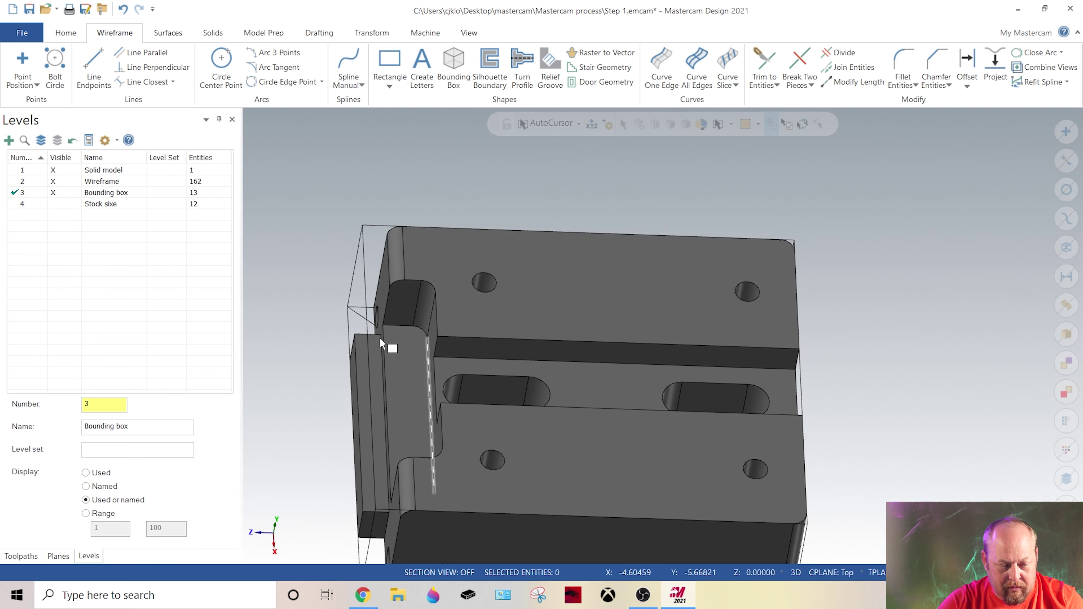
Start a new plane and place its origin at the bounding box corner beside the rounded corner opposite the stepped end
mouse_move(629, 231)
middle_down()
mouse_move(561, 491)
mouse_move(628, 467)
mouse_move(621, 221)
mouse_move(630, 282)
mouse_move(589, 427)
mouse_move(625, 268)
mouse_move(597, 350)
middle_up()
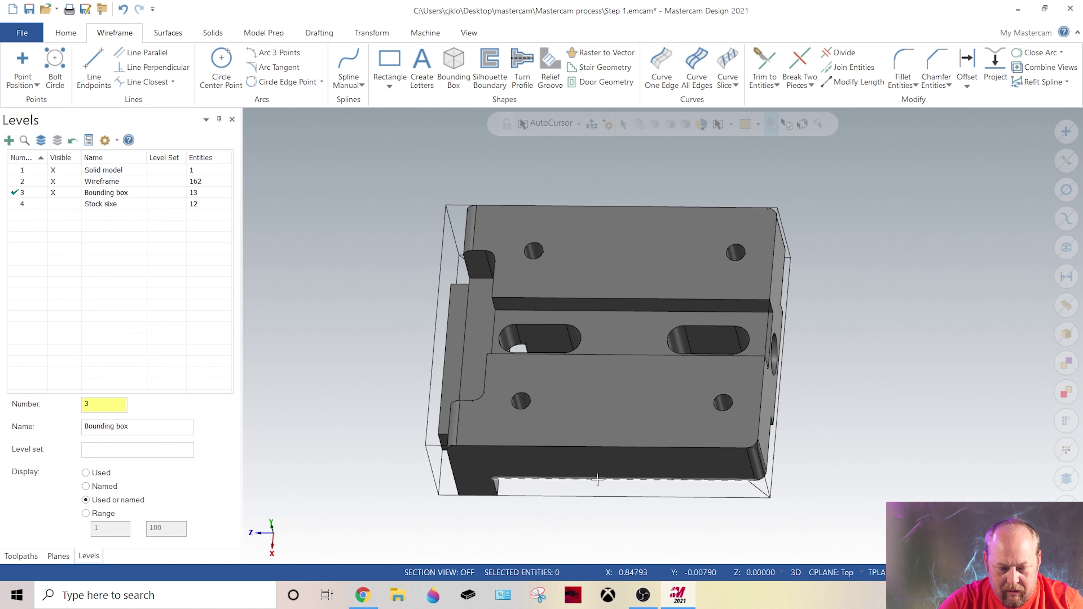
click(271, 535)
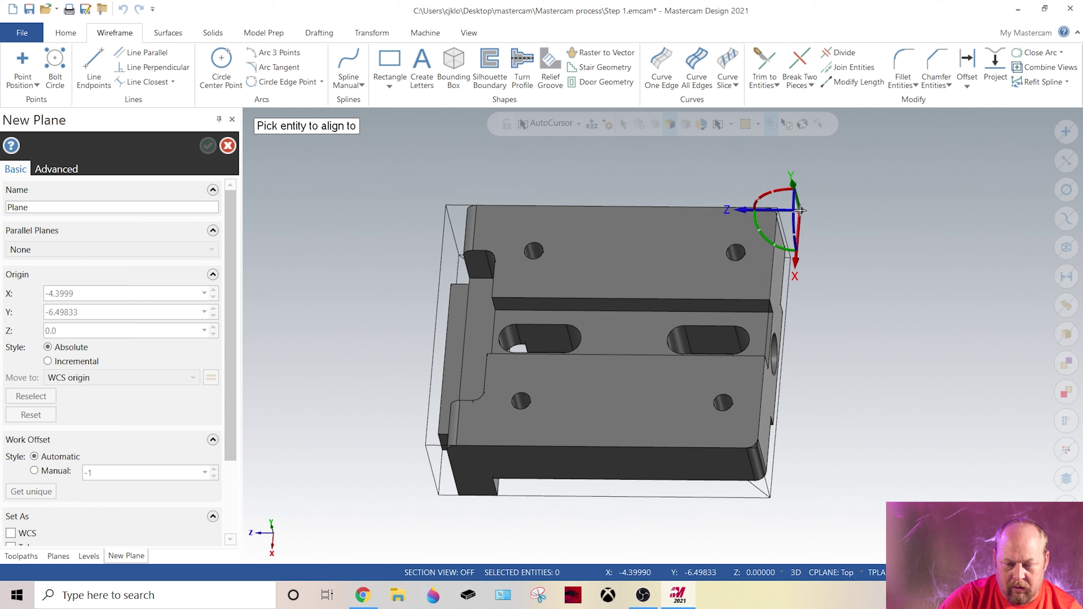
scroll(772, 200, up, 5)
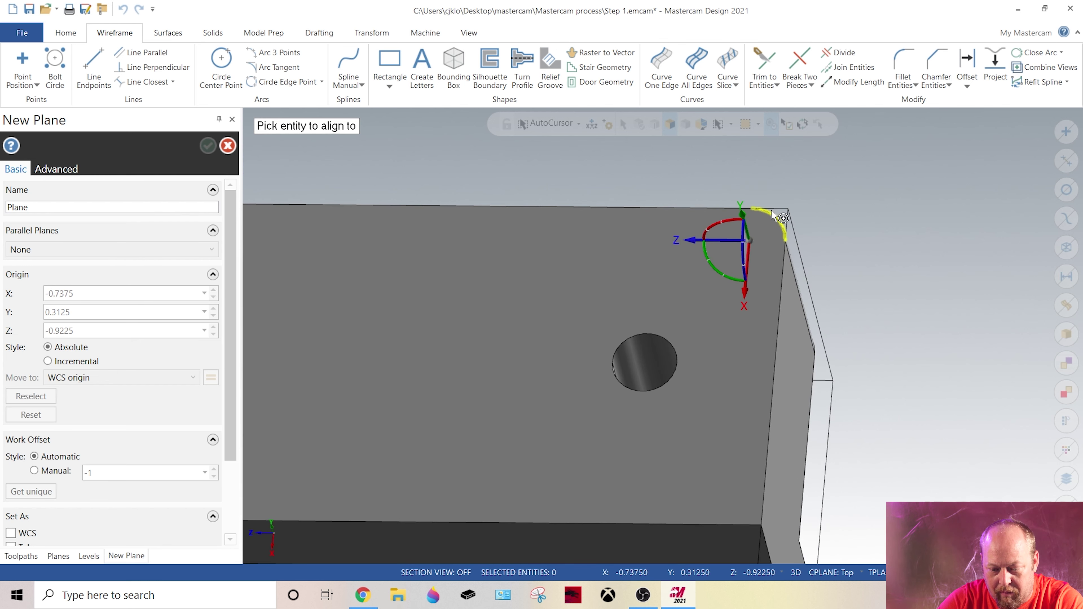
click(788, 210)
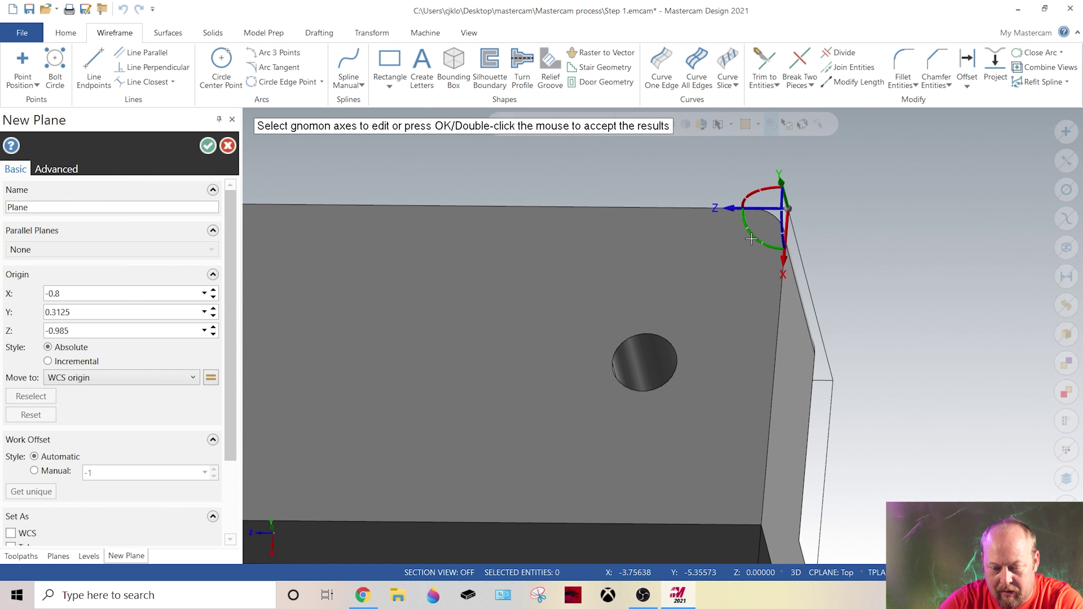
Rotate the new plane about its Y and X axes so X points away from the stepped end and Z out of the slotted face
scroll(753, 236, down, 5)
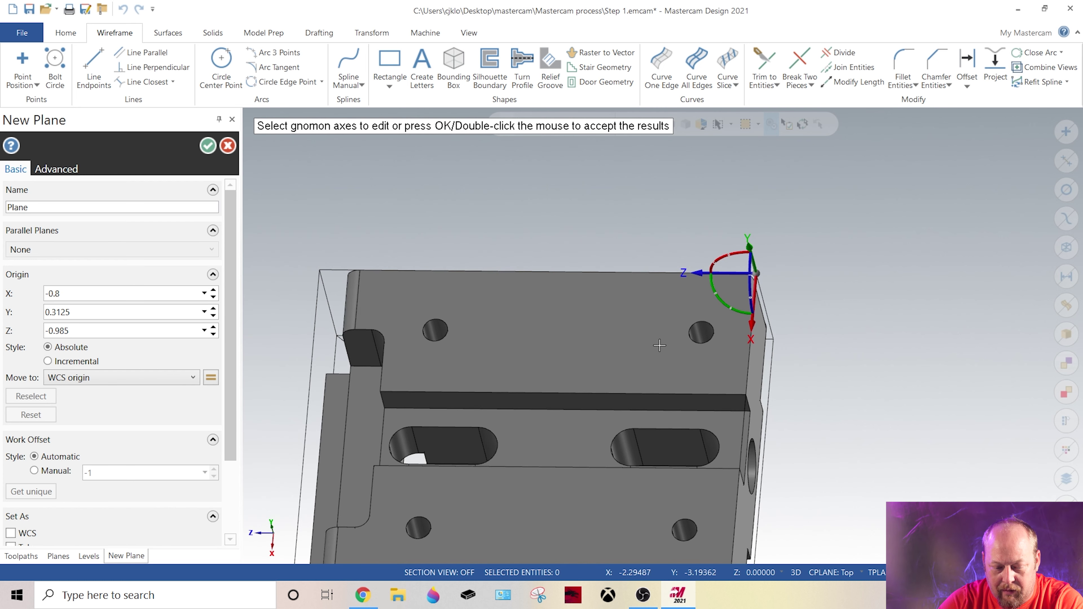
click(720, 301)
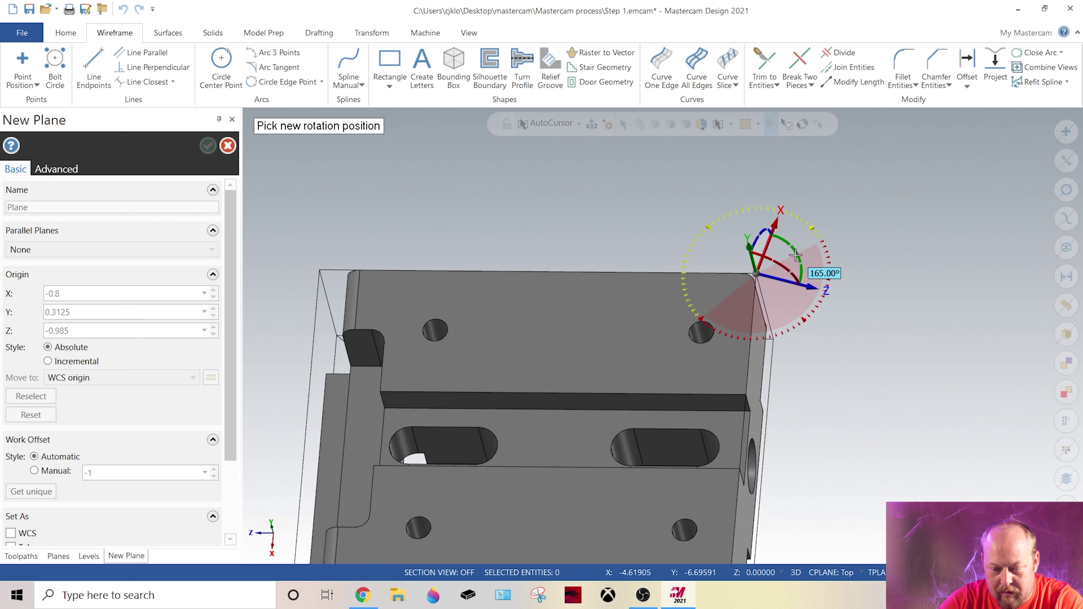
click(797, 314)
middle_drag(797, 313, 723, 287)
click(711, 281)
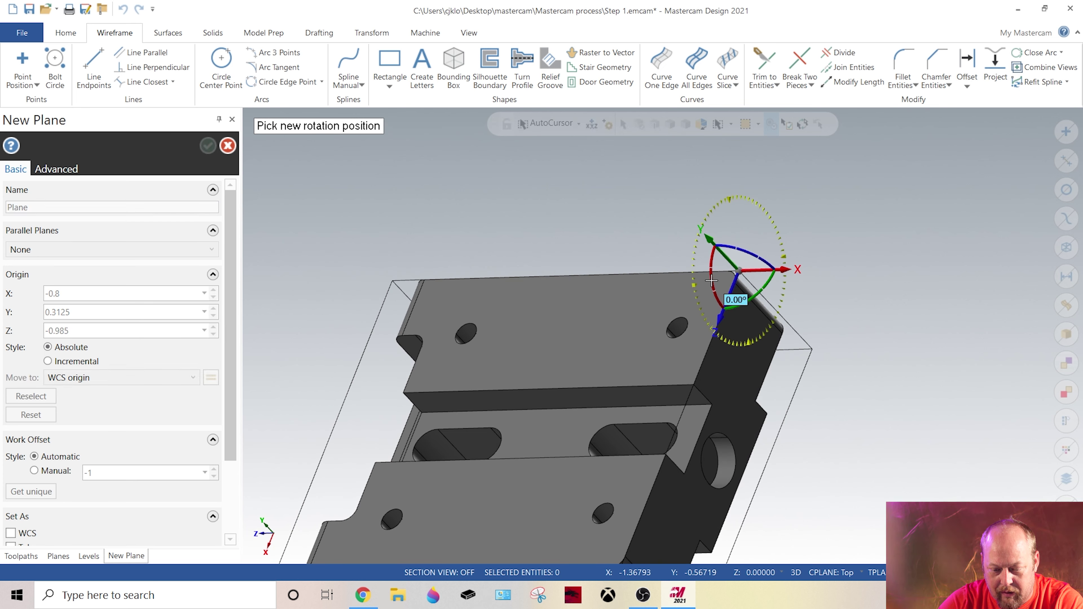
click(731, 244)
middle_drag(733, 243, 746, 298)
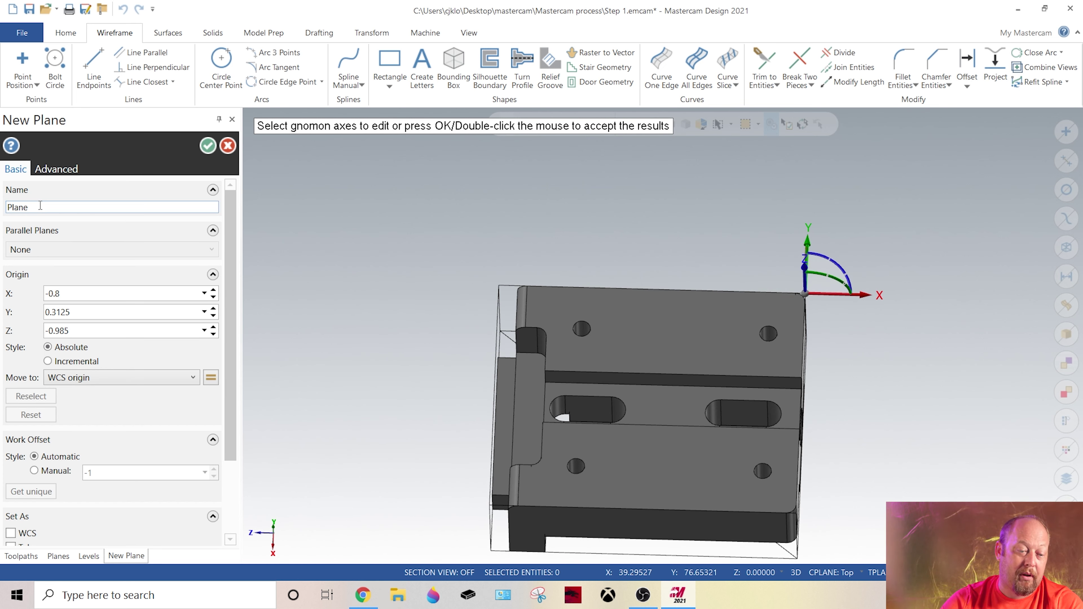
Name the new plane Op-2 and accept it
text(Op-2)
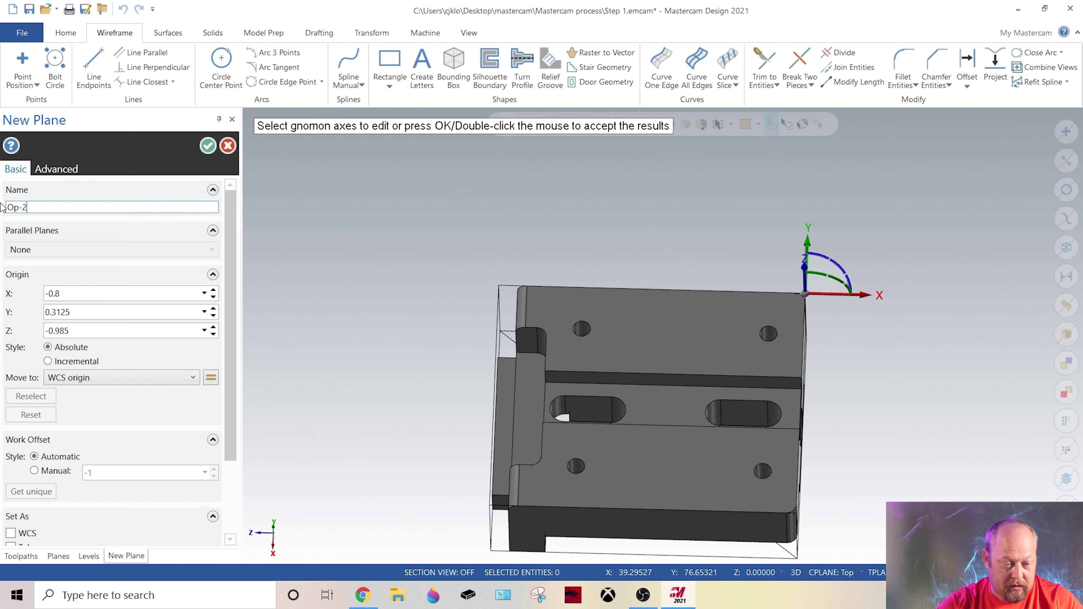
scroll(120, 458, down, 3)
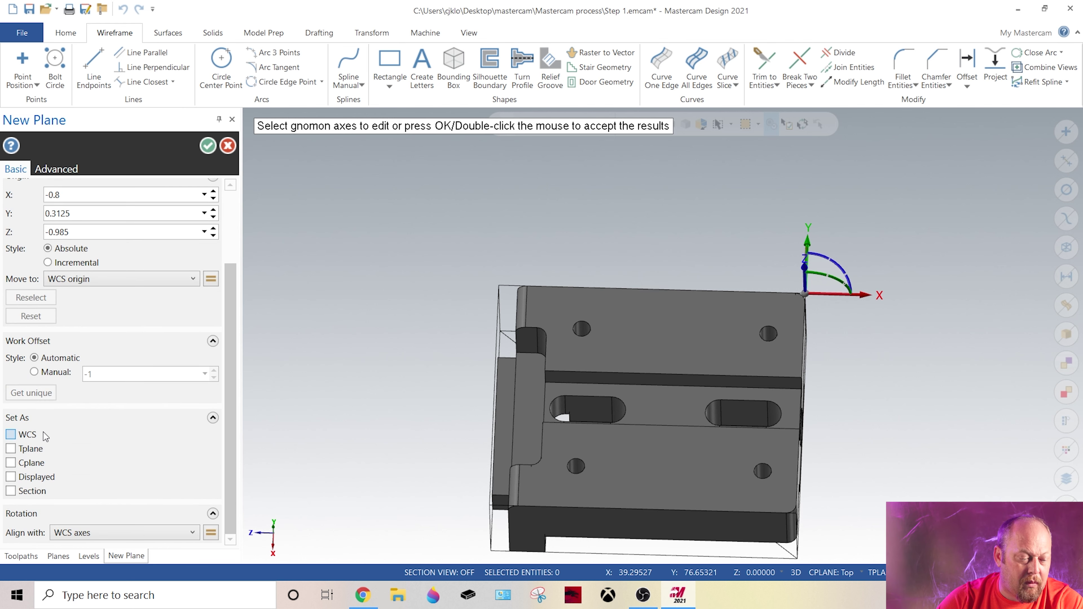
scroll(97, 407, up, 3)
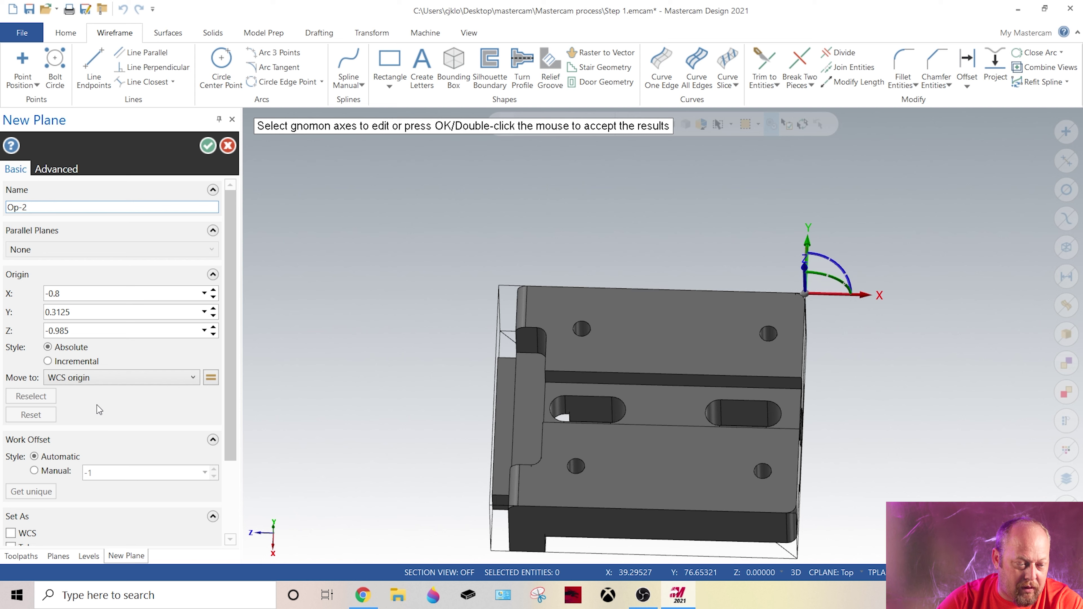
scroll(98, 403, down, 3)
scroll(113, 468, up, 1)
scroll(113, 474, down, 1)
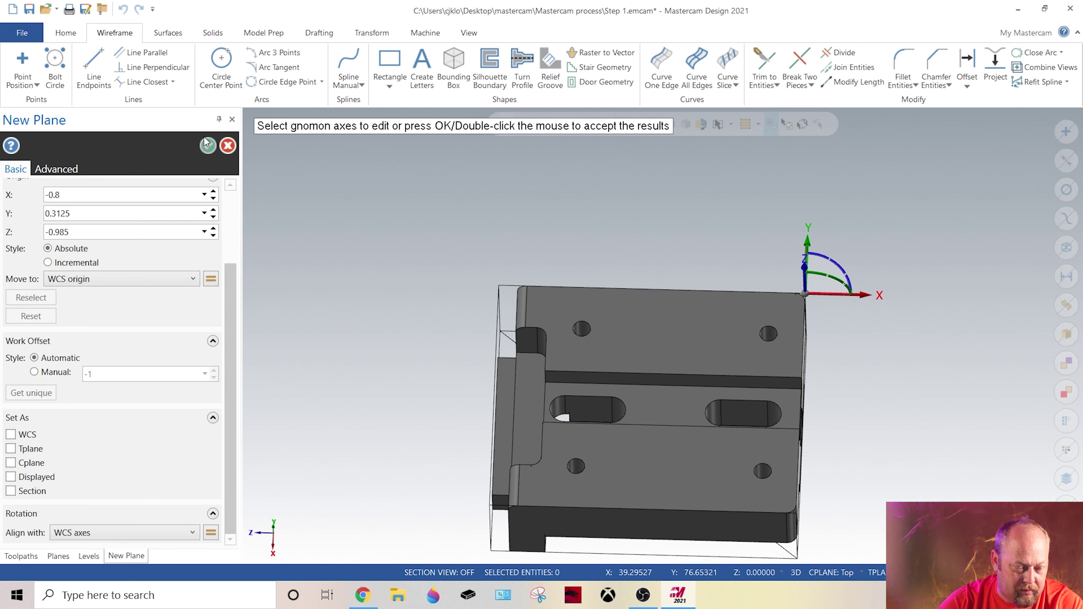
click(208, 146)
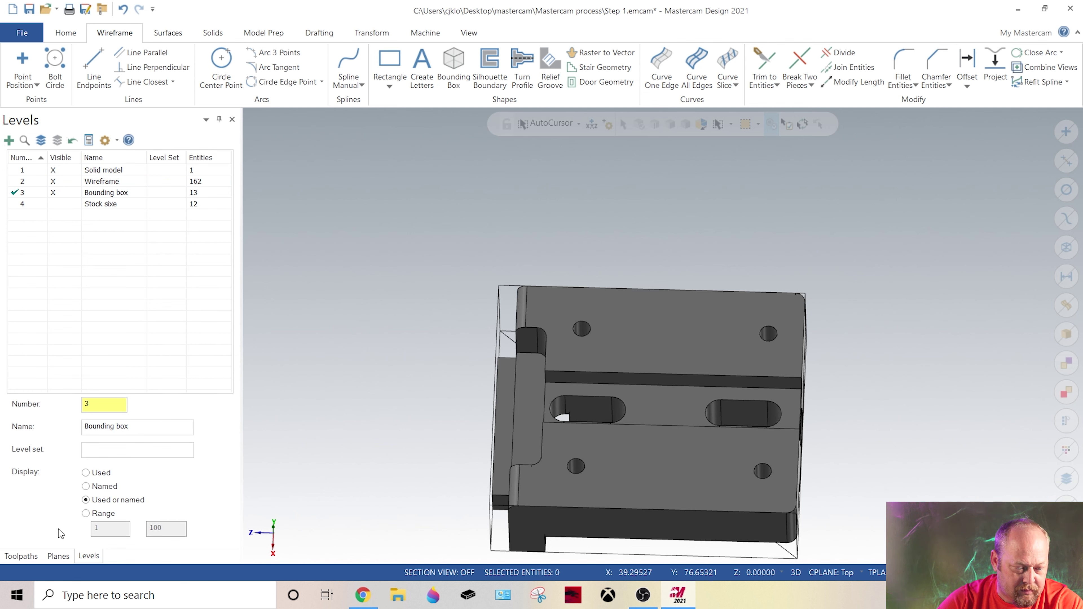
Make Op-2 the active WCS, construction and tool plane, and set its manual work offset to 1
click(58, 556)
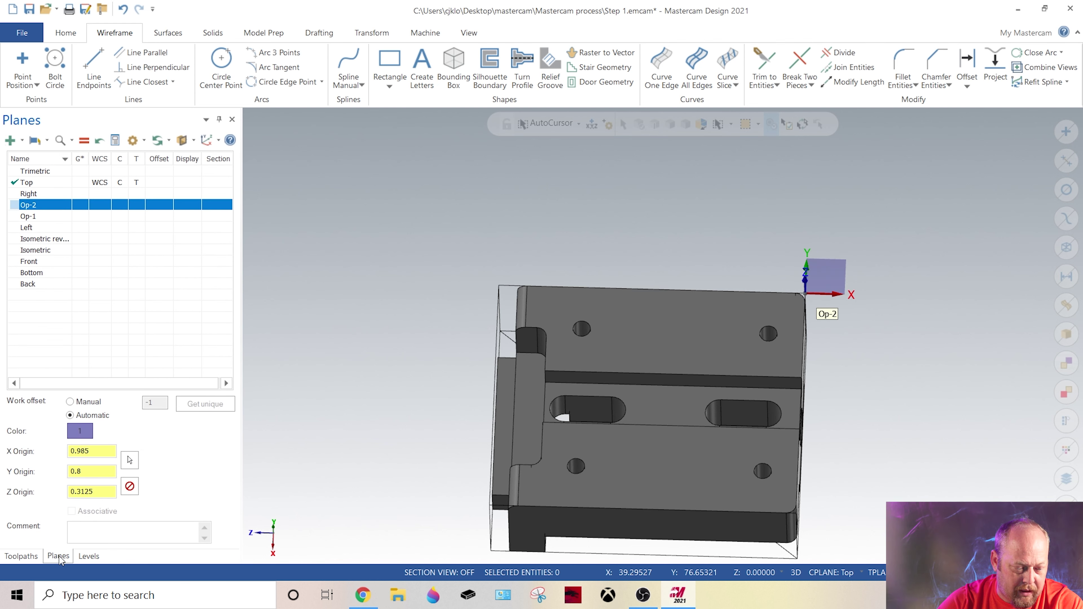
click(14, 206)
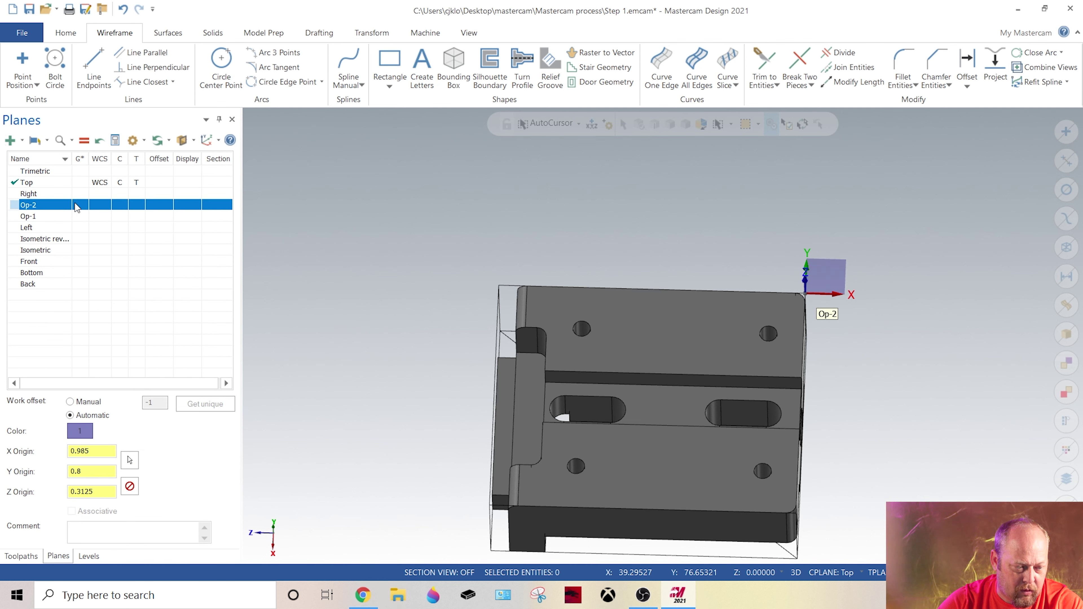
click(70, 402)
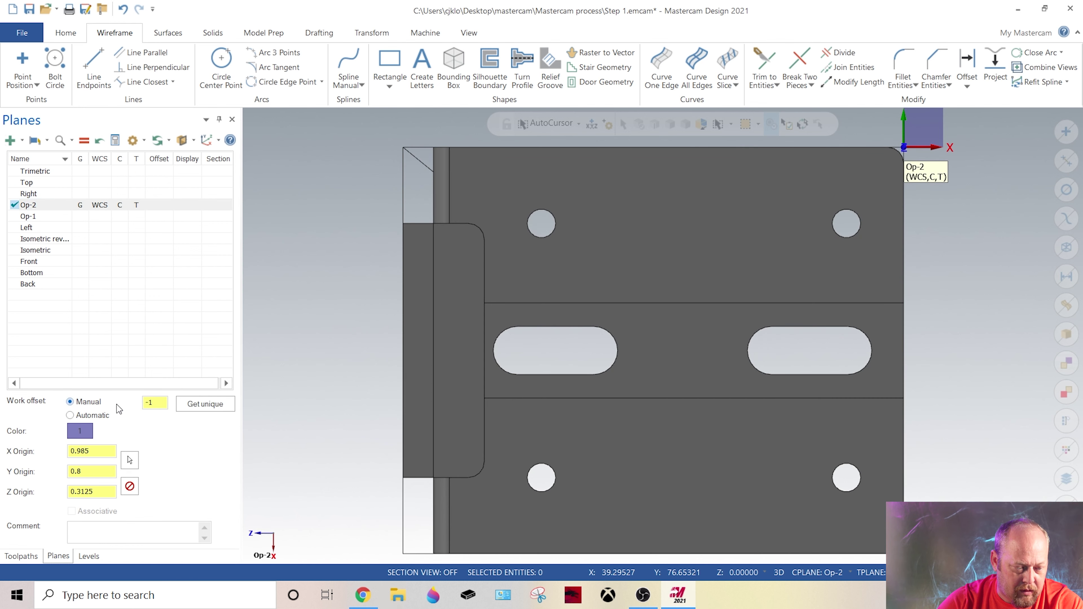
double_click(158, 402)
text(1)
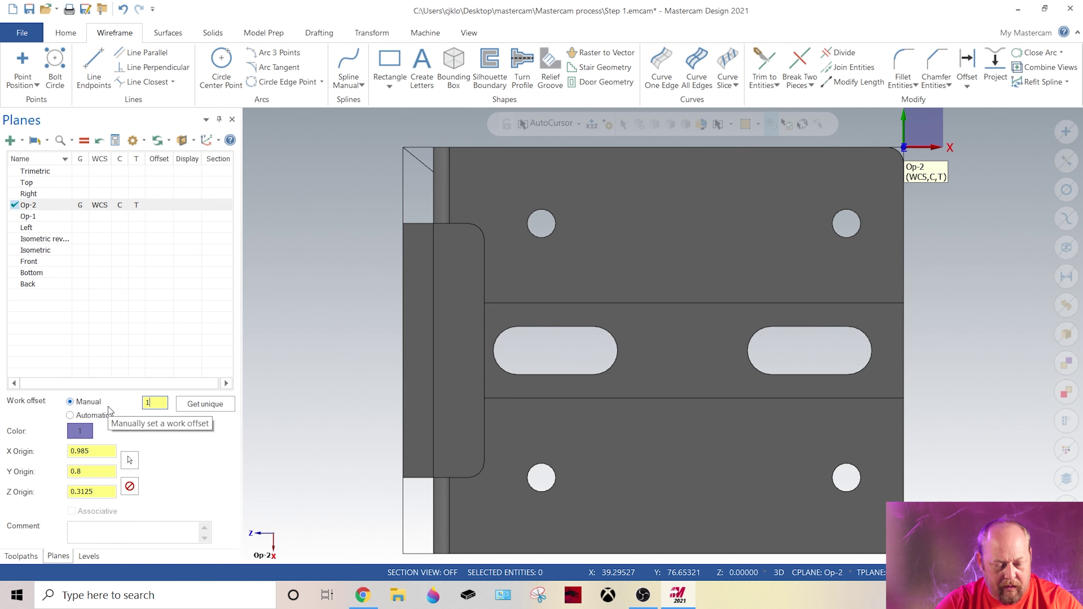
key(Return)
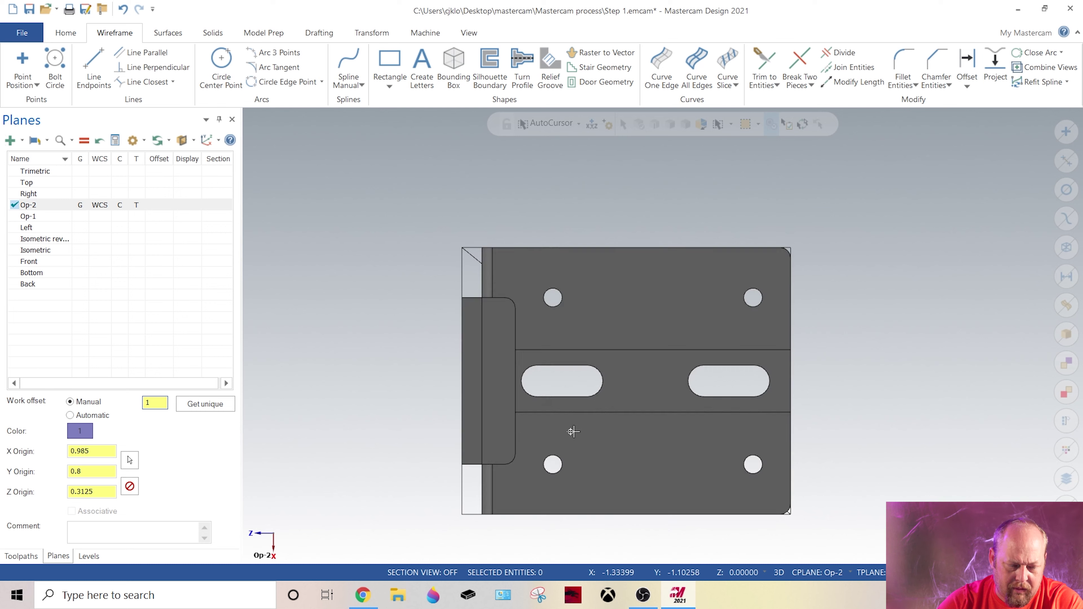
View the part from the Op-1 plane and return to Op-2 to compare their orientations
click(12, 218)
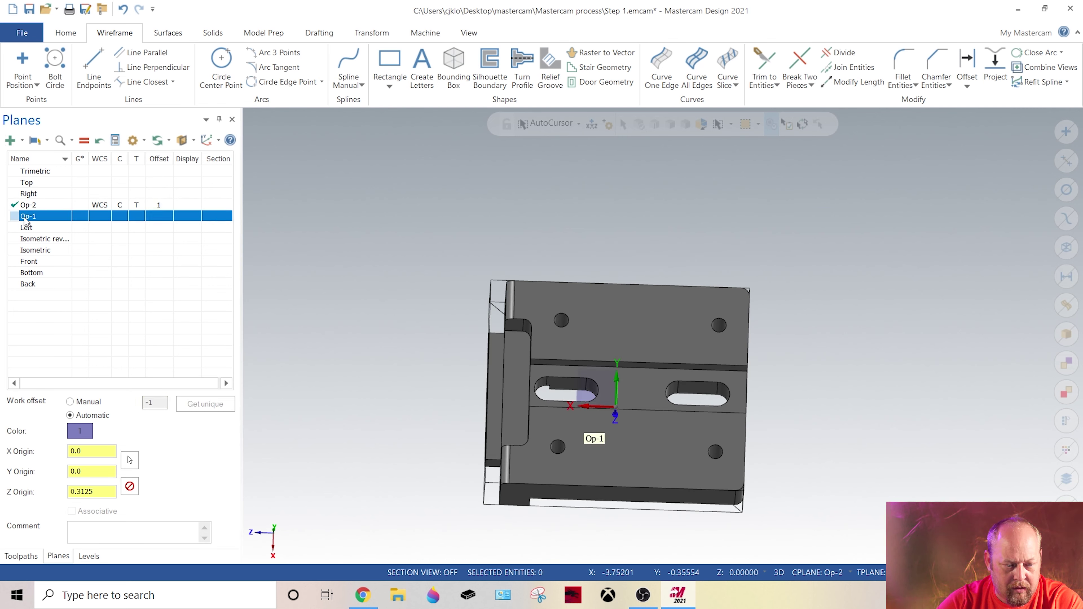
click(82, 217)
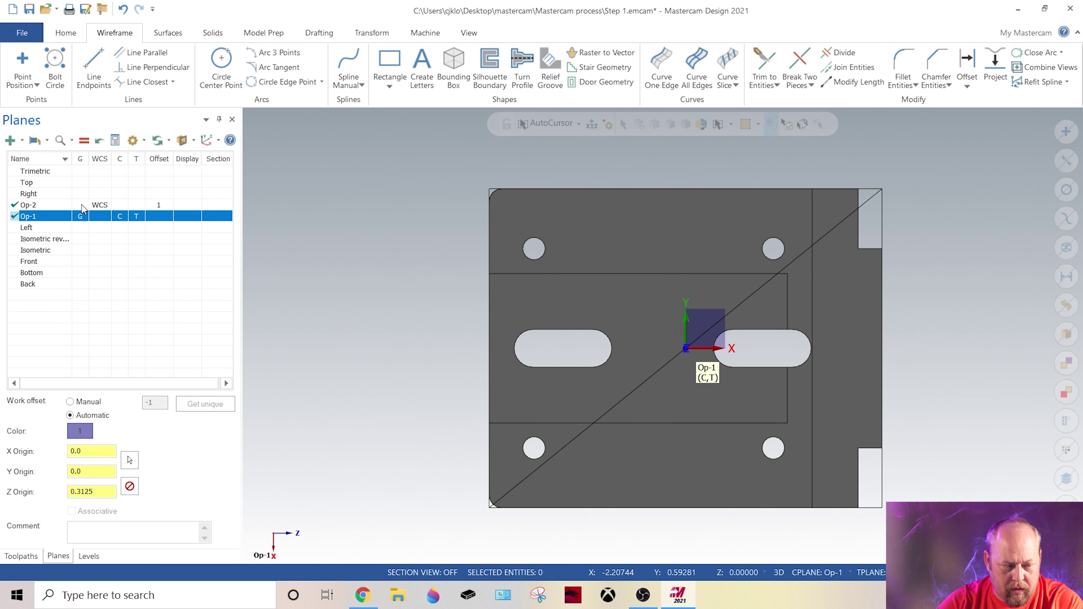
click(81, 205)
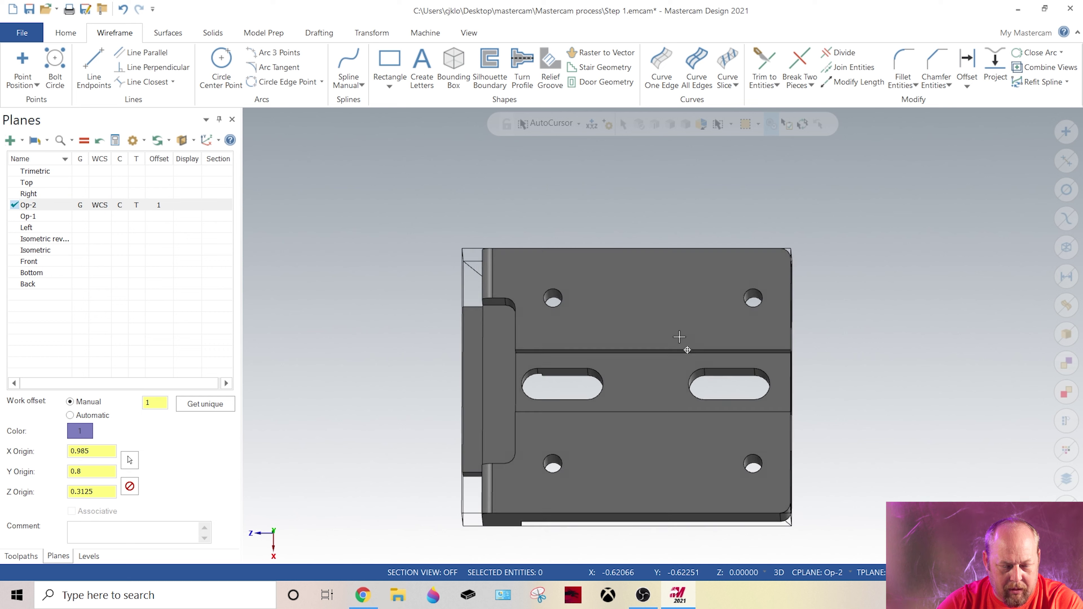
middle_drag(685, 344, 670, 327)
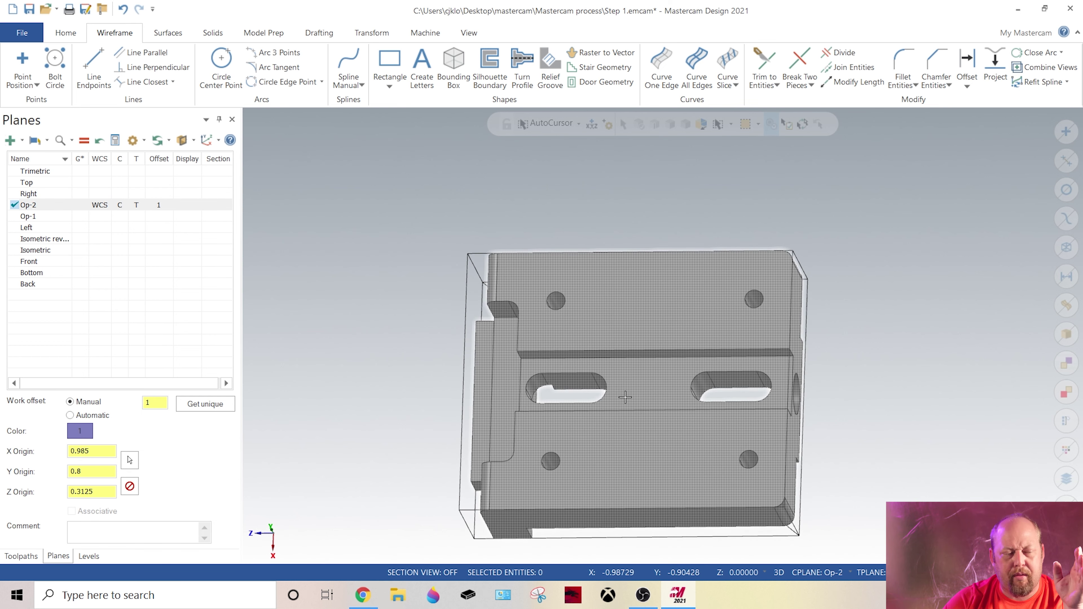
Start another new plane and place its origin at the bounding box corner above the stepped end face
mouse_move(624, 379)
middle_down()
mouse_move(535, 309)
mouse_move(435, 259)
mouse_move(438, 366)
mouse_move(882, 317)
mouse_move(721, 392)
mouse_move(749, 403)
mouse_move(725, 382)
mouse_move(713, 387)
mouse_move(798, 424)
mouse_move(355, 347)
middle_up()
scroll(416, 177, up, 2)
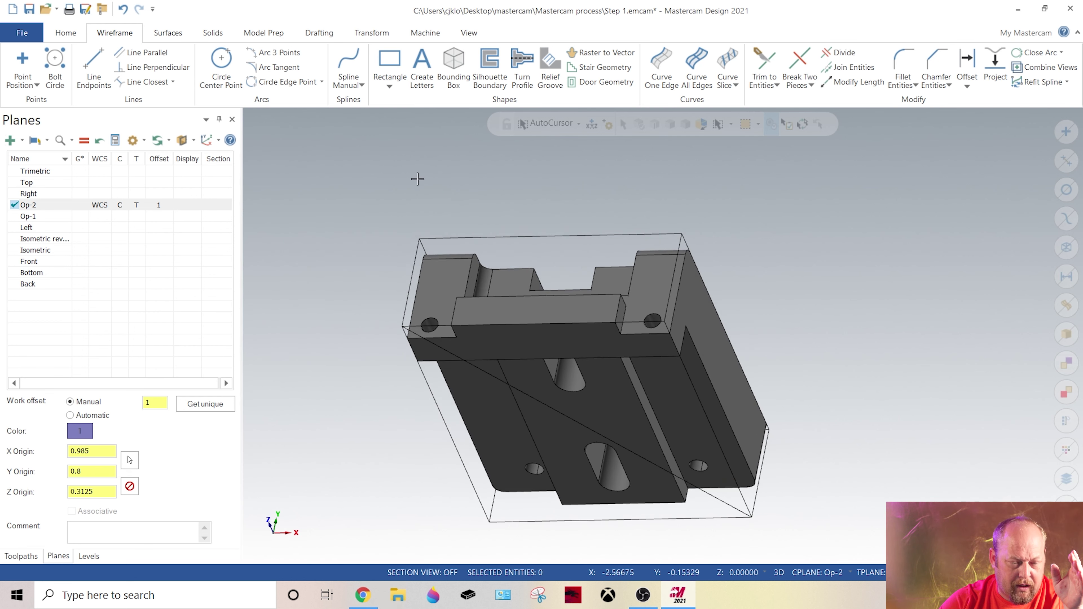
key(alt+n)
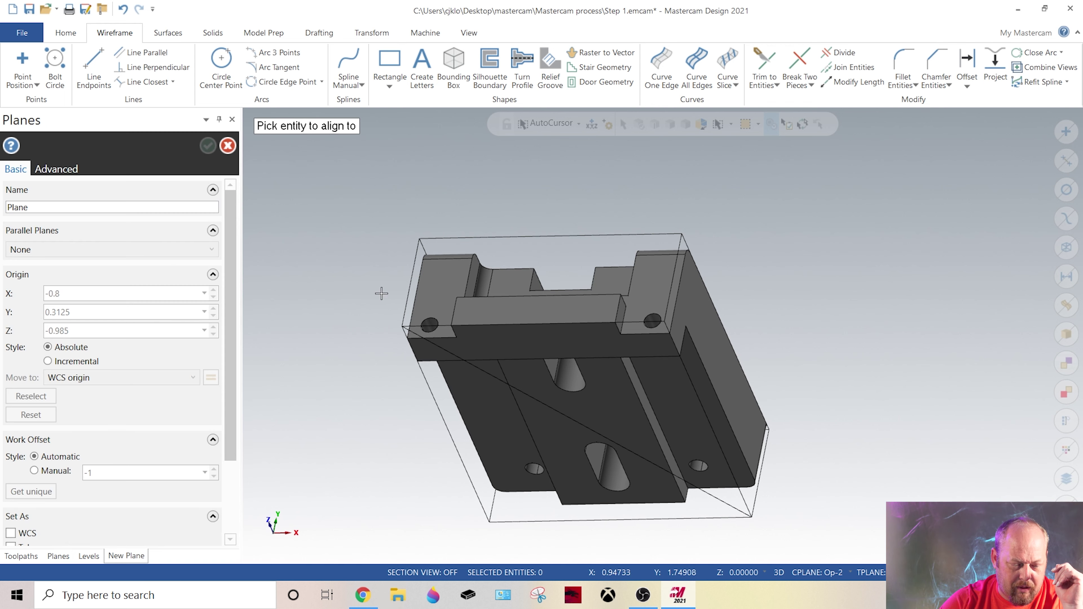
click(417, 237)
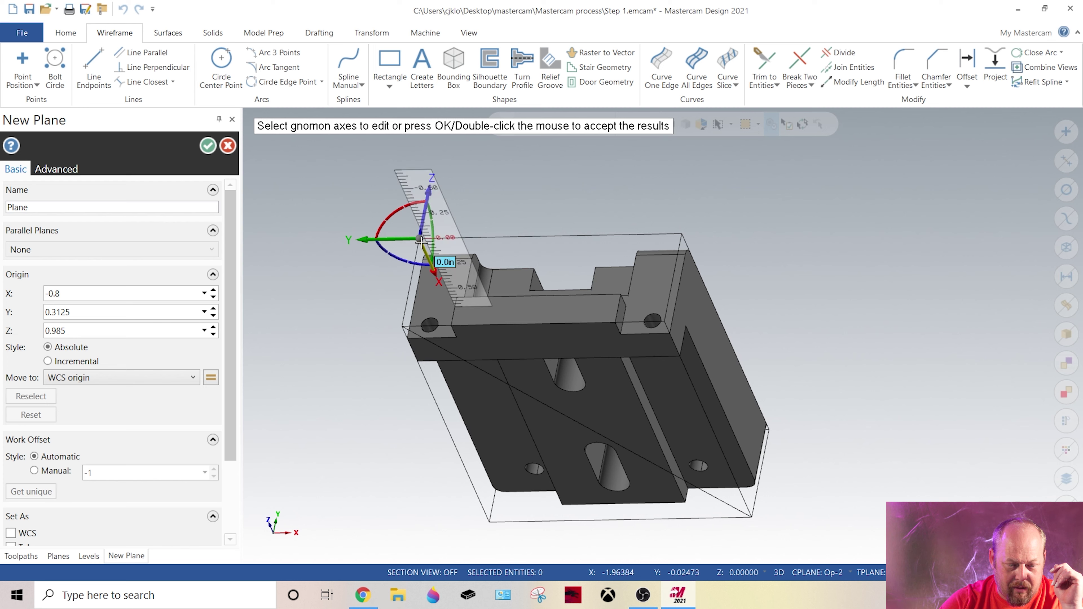
Rotate the new plane -90° about its Y axis so Z points out of the stepped end face
middle_drag(425, 304, 540, 300)
middle_drag(413, 280, 466, 291)
middle_drag(418, 247, 422, 230)
scroll(422, 229, up, 3)
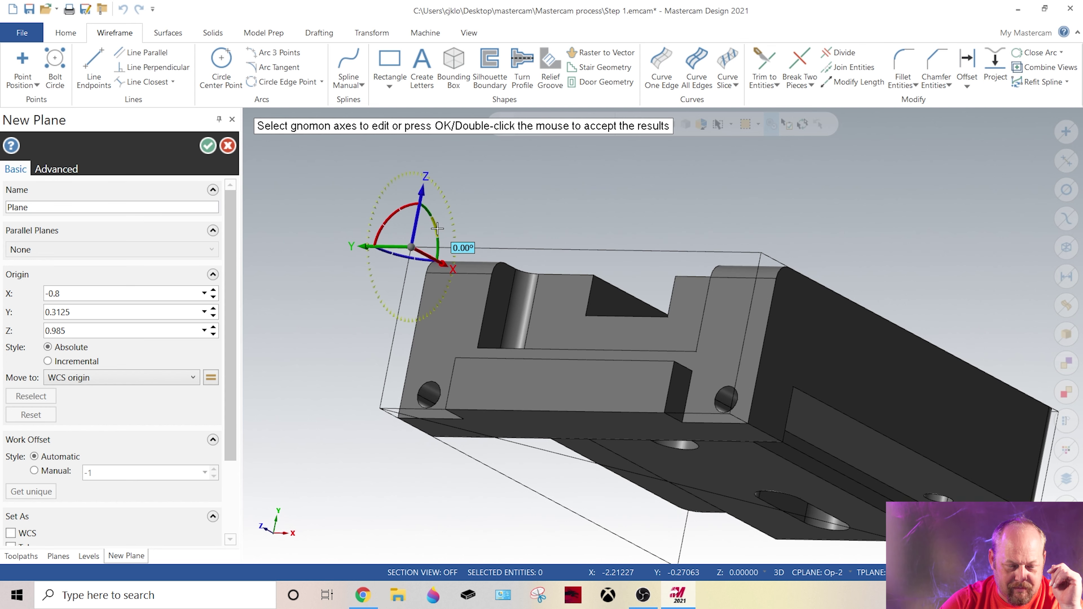
click(423, 229)
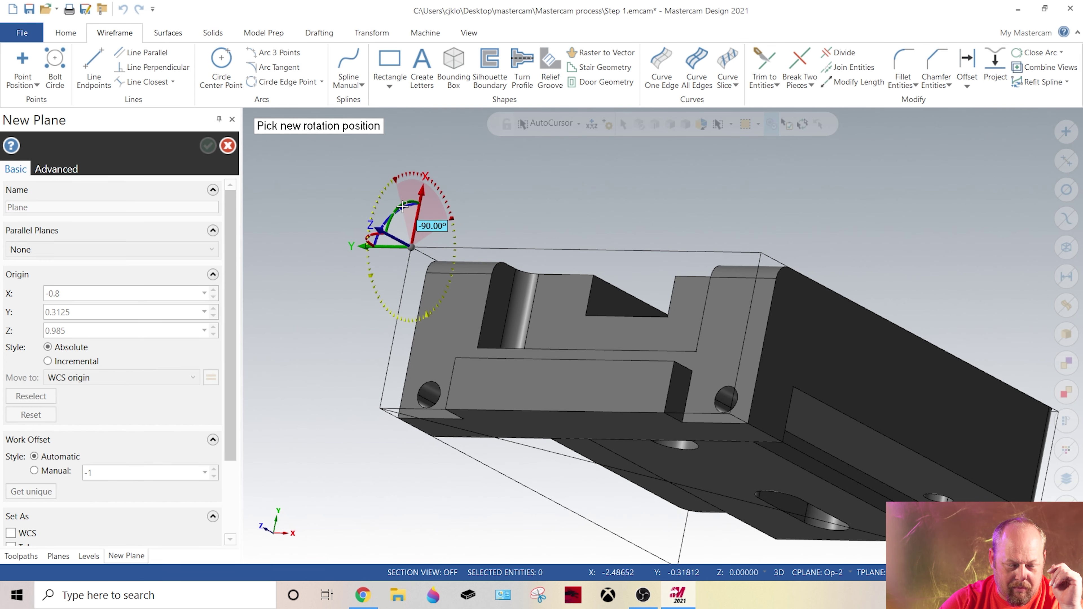
click(400, 209)
middle_drag(401, 209, 480, 234)
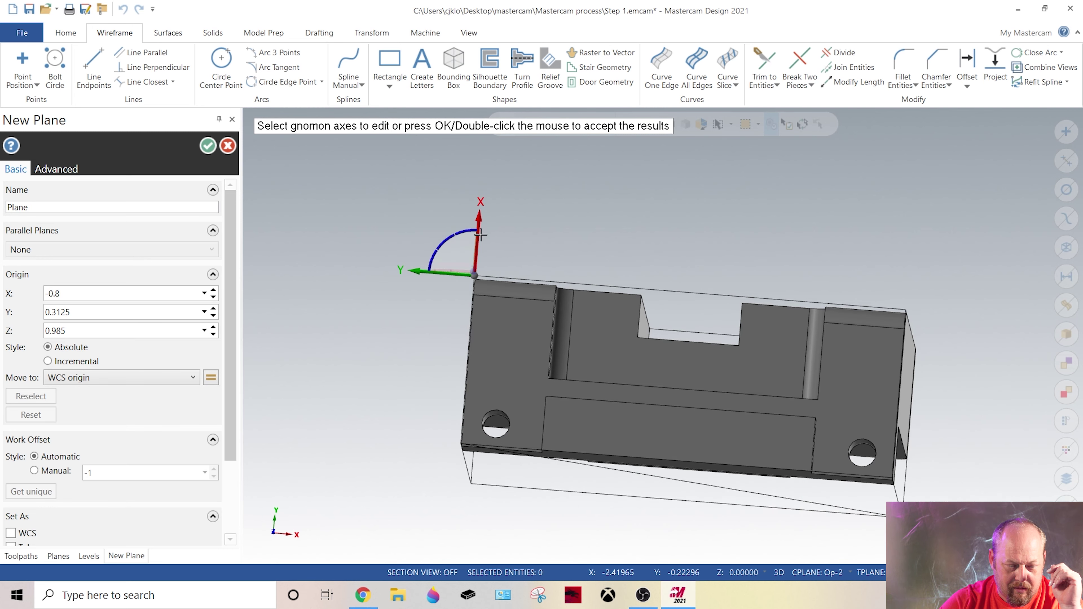
Rotate the new plane 90° about its Z axis so X runs along the end face's long edge and Y points up
click(441, 241)
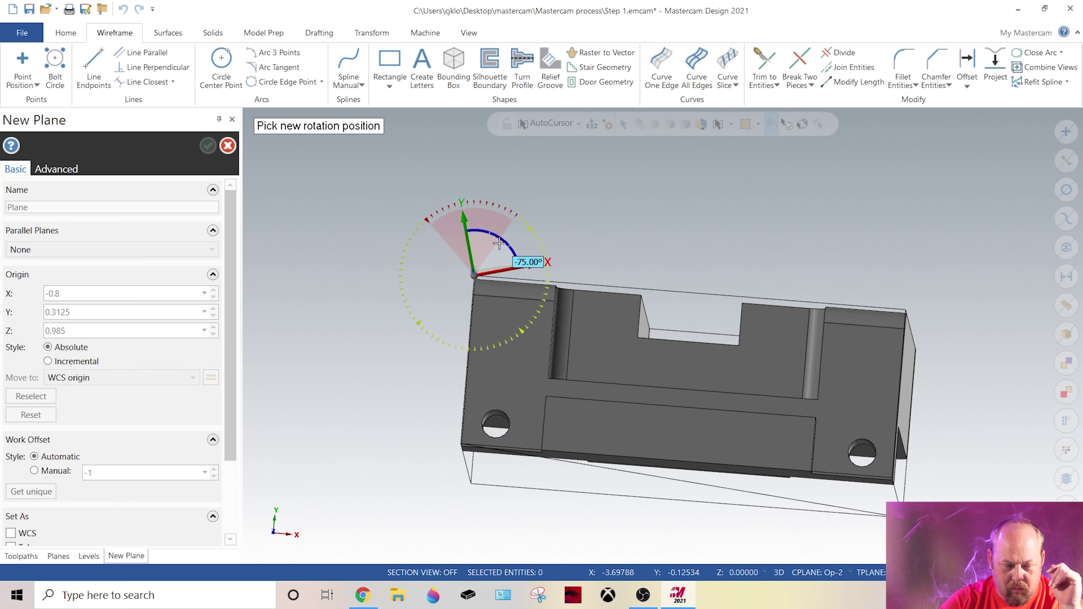
click(502, 251)
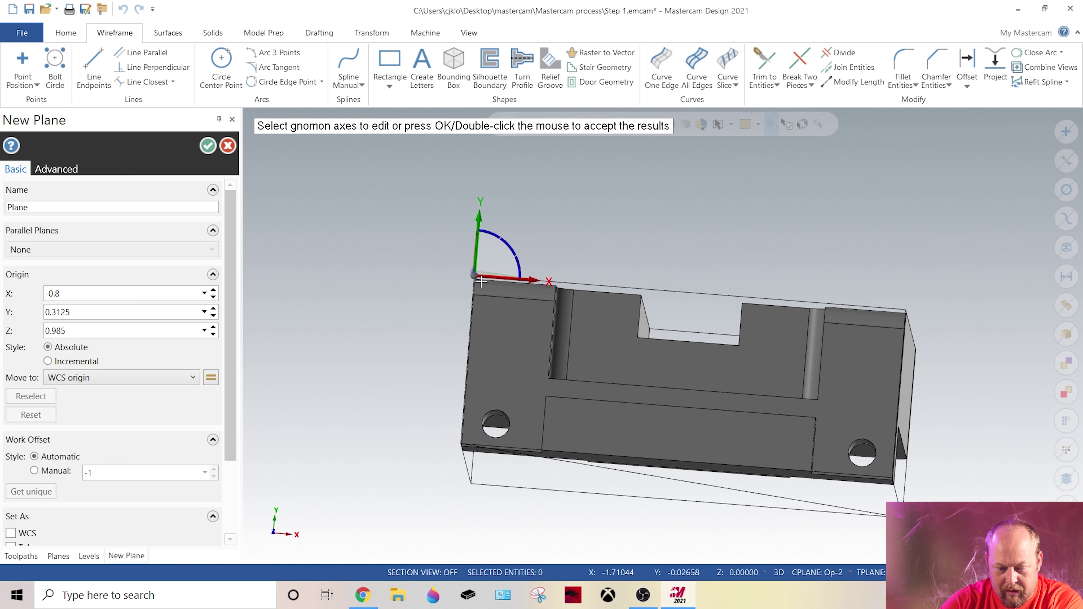
middle_drag(676, 294, 471, 262)
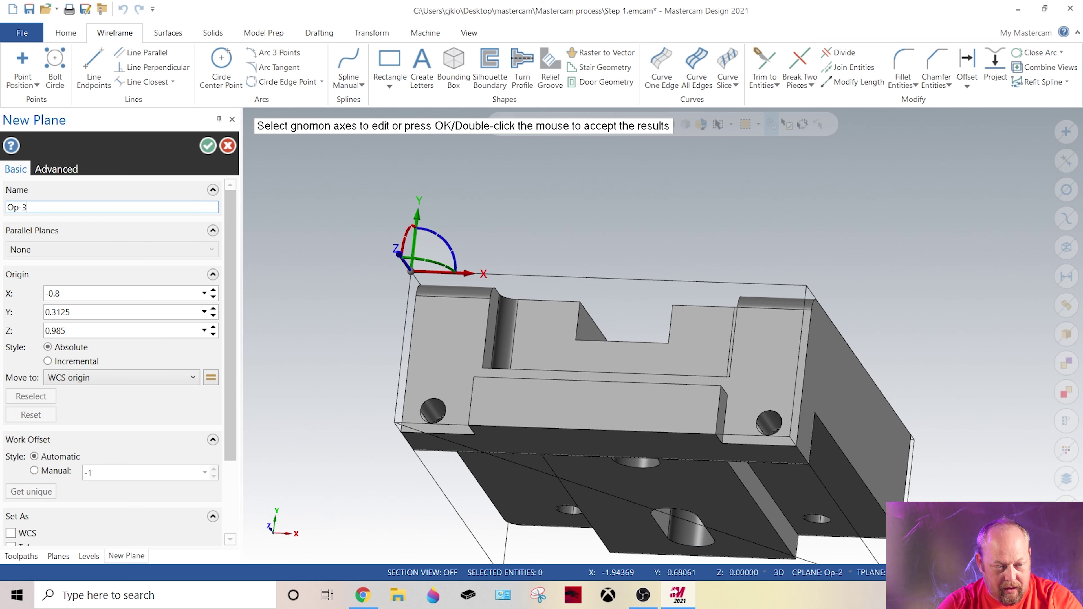
Name the new plane Op-3, accept it, and set its manual work offset to 2
click(207, 145)
click(69, 401)
double_click(151, 403)
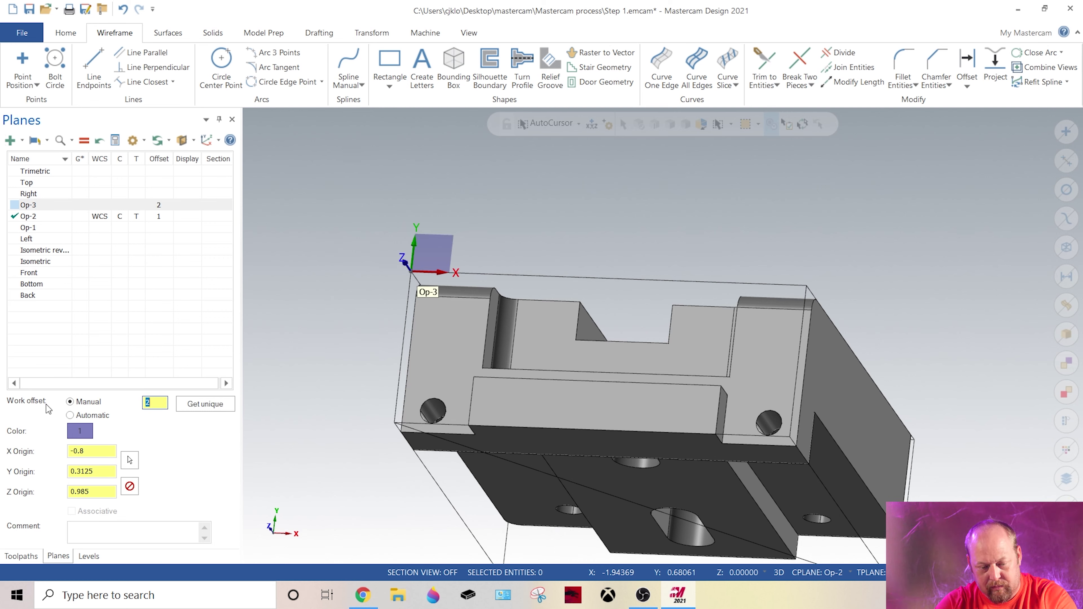
Check the part from Op-2, and make Op-3 the active WCS, construction and tool plane
click(80, 216)
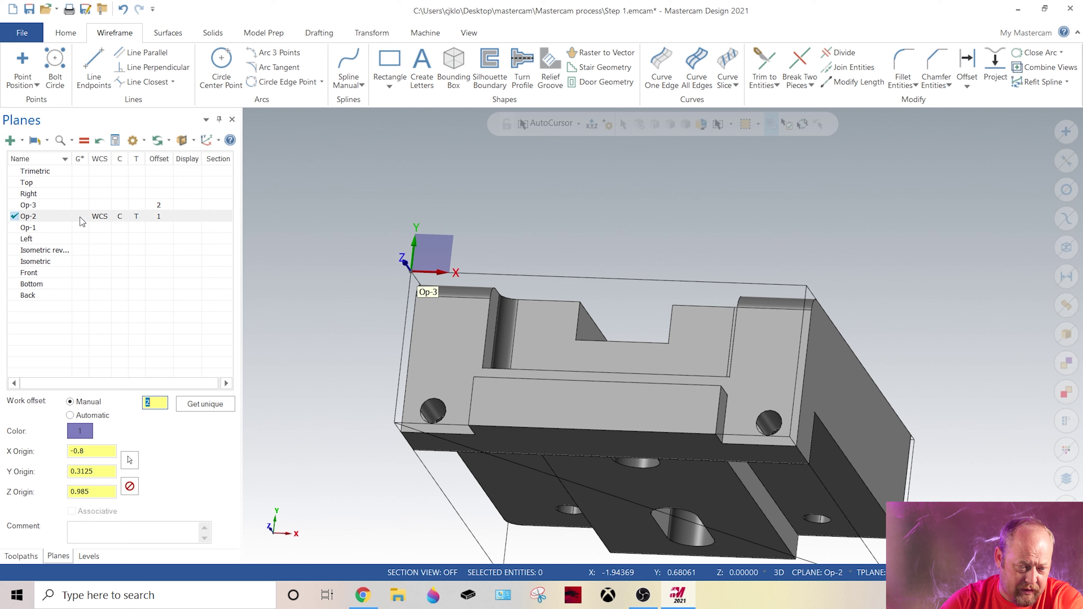
middle_drag(642, 458, 619, 409)
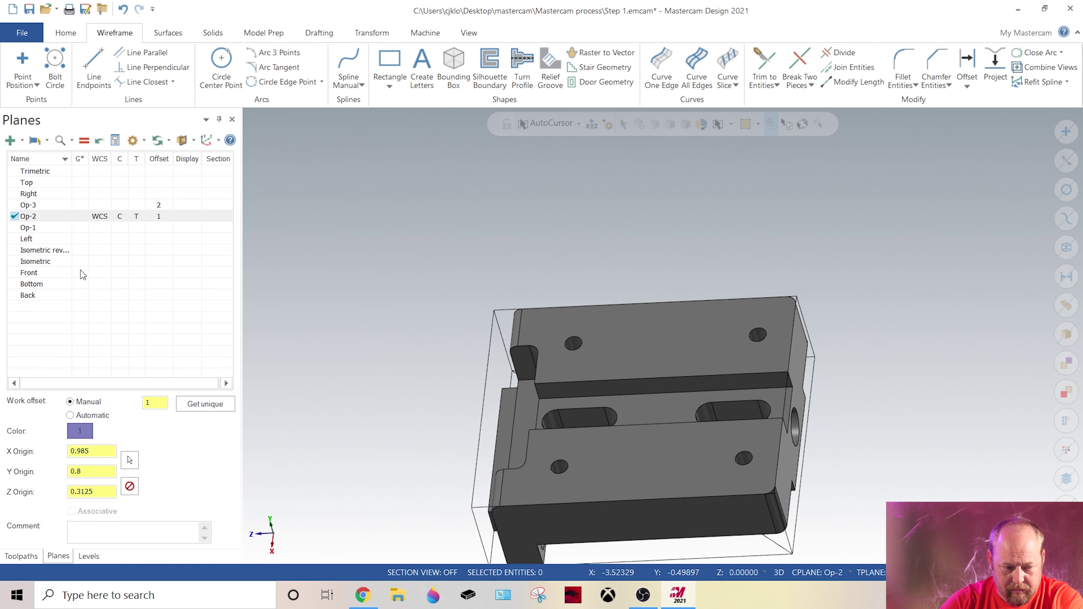
click(81, 205)
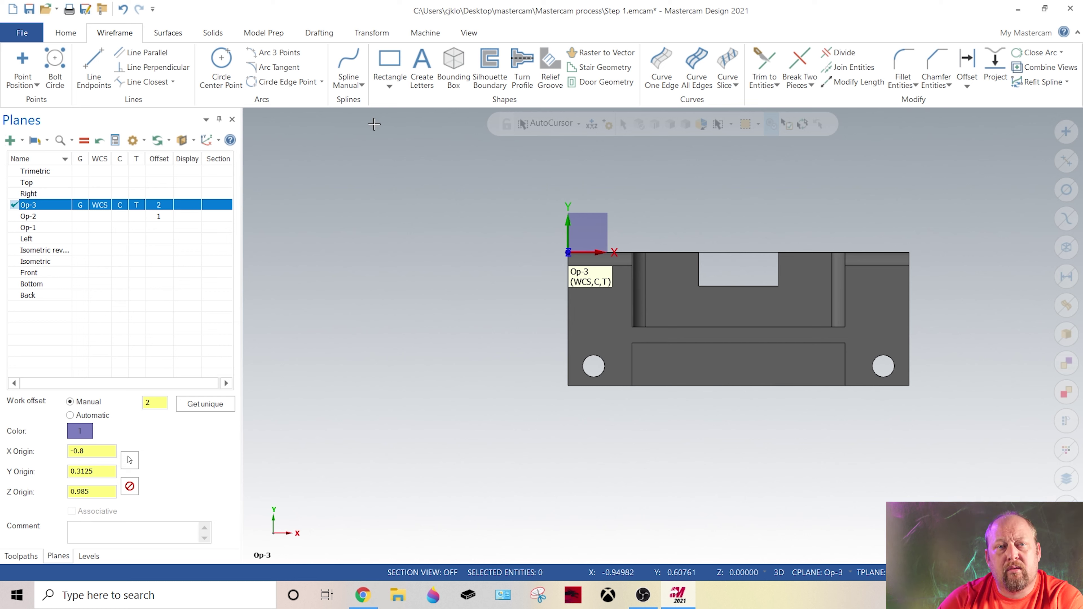
Place a new plane's origin at the upper outer corner of the end face with the round bore, at X 0.8, Y 0.3125, Z -0.985
scroll(407, 128, down, 1)
middle_drag(457, 273, 618, 341)
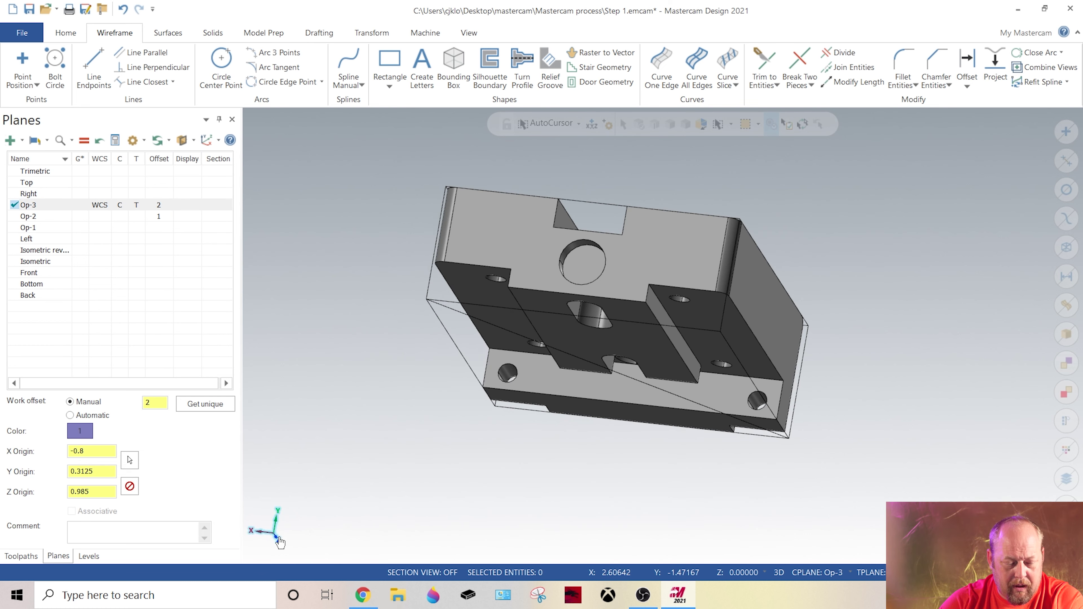
scroll(446, 208, up, 3)
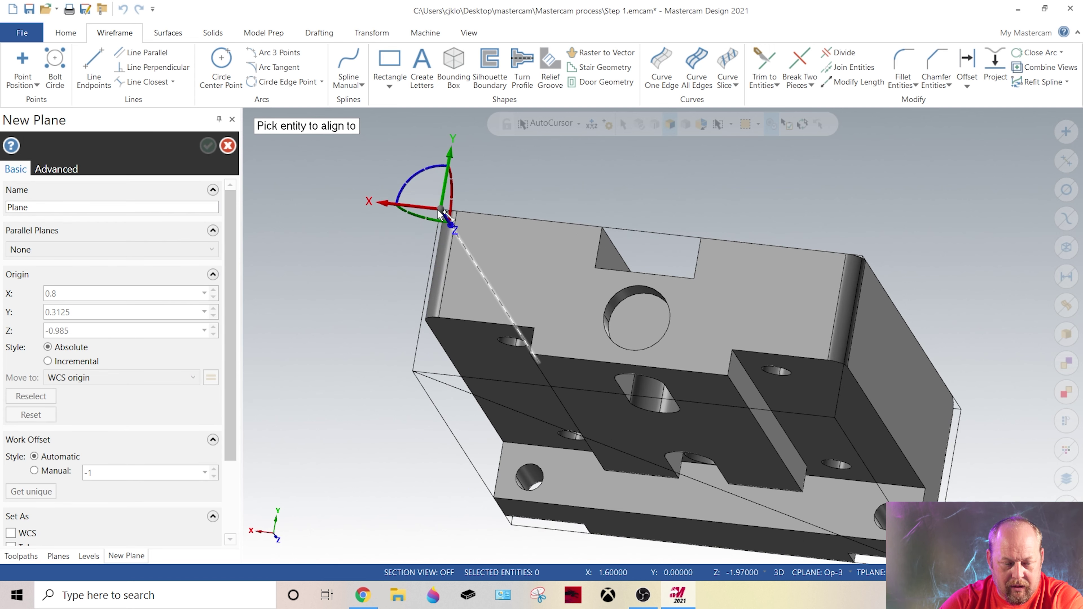
click(431, 219)
Rotate the new plane about its Y axis so X runs along the bored end face's upper edge and Z points outward, and accept it
click(430, 220)
middle_drag(431, 219, 482, 192)
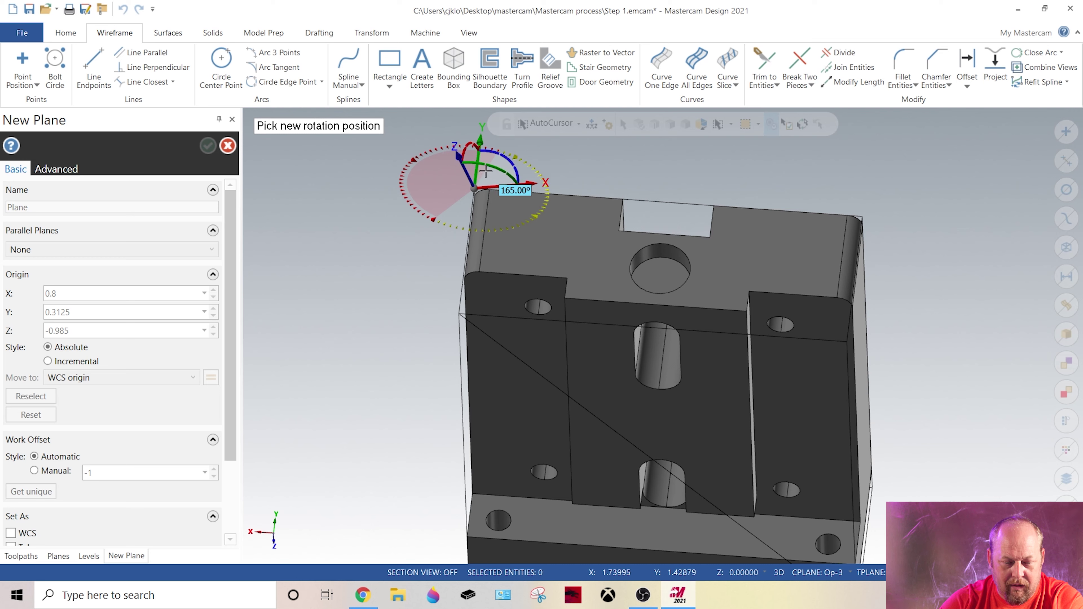
click(497, 172)
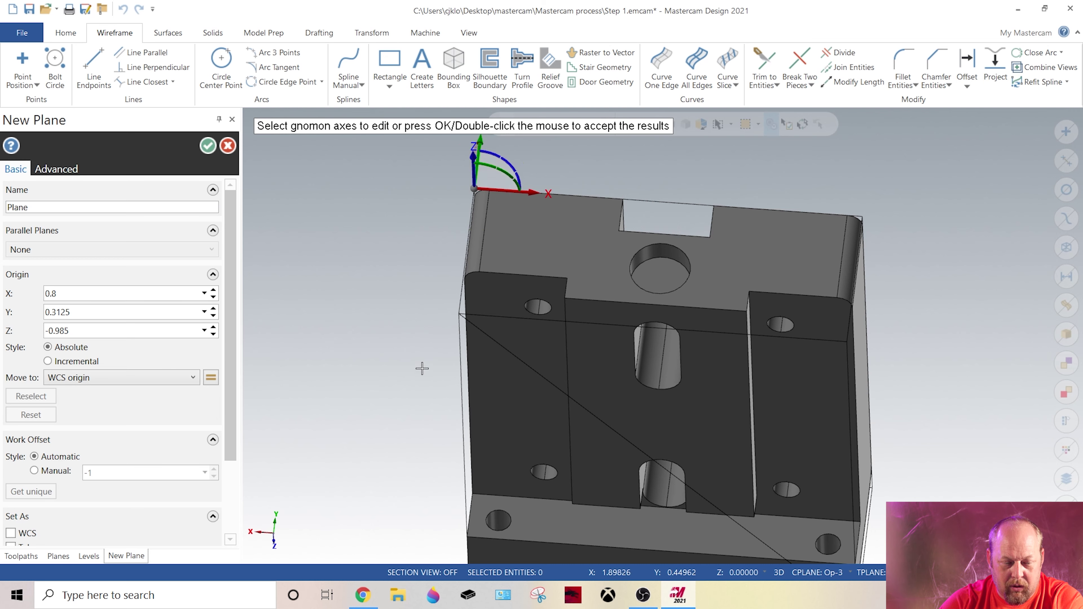
middle_drag(423, 368, 394, 290)
scroll(380, 317, up, 2)
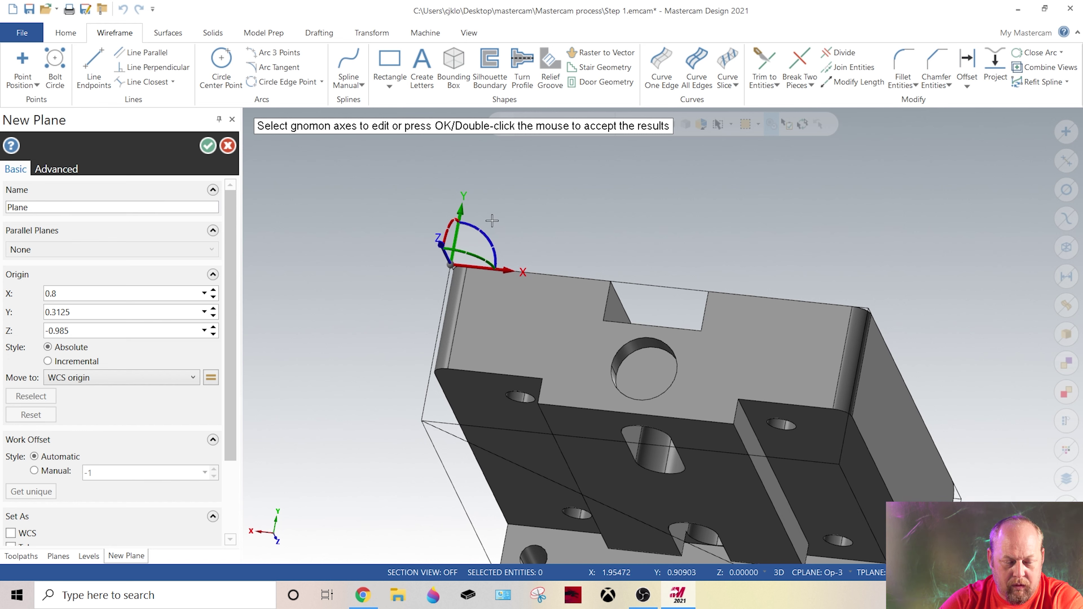
click(202, 147)
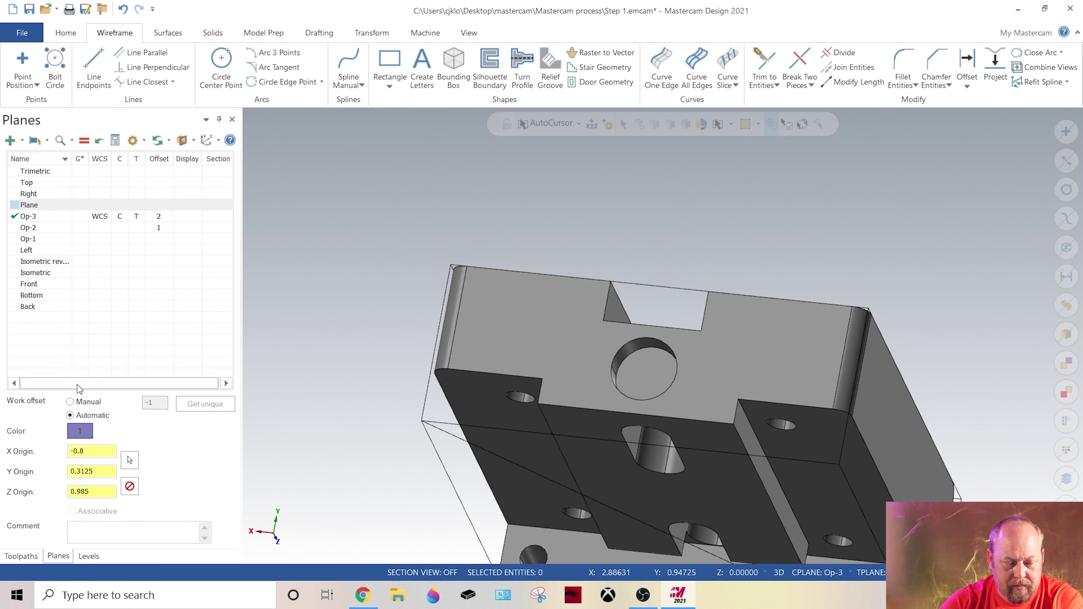
Rename the newly created plane as op-4
click(62, 207)
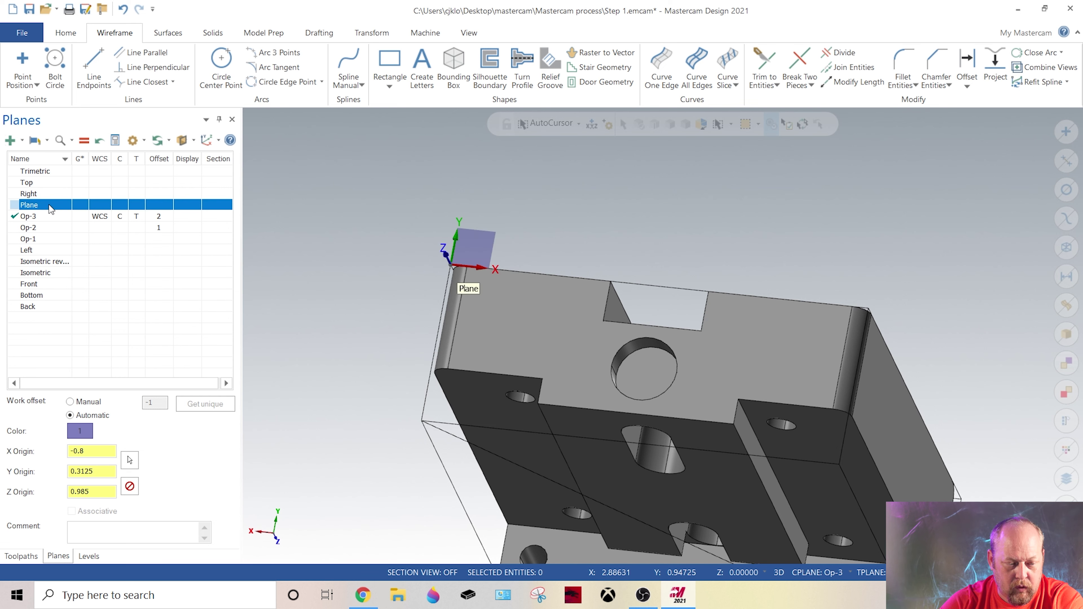
scroll(466, 287, up, 1)
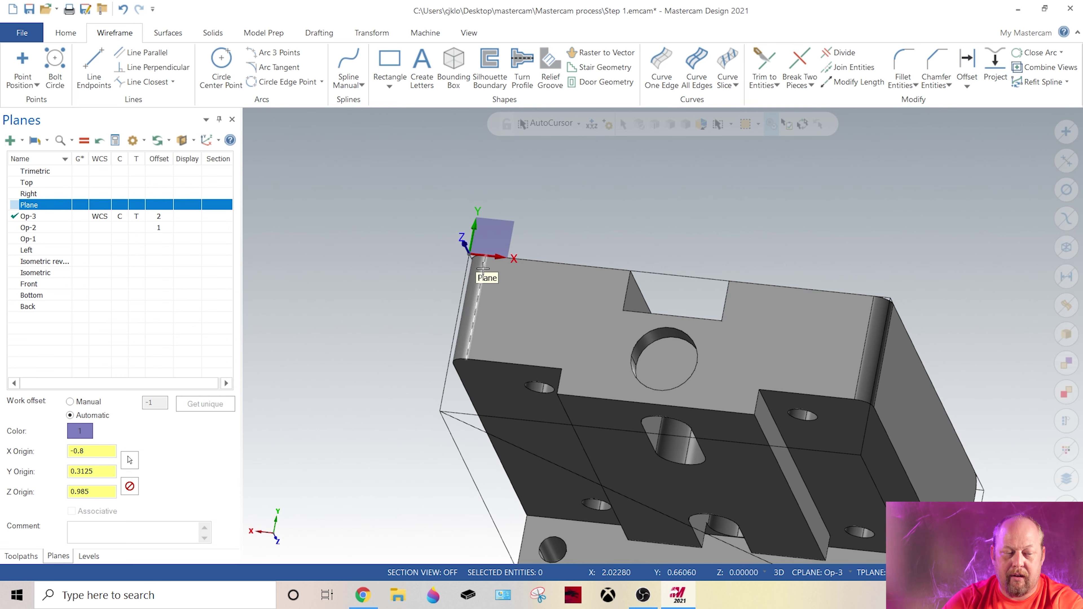
right_click(34, 209)
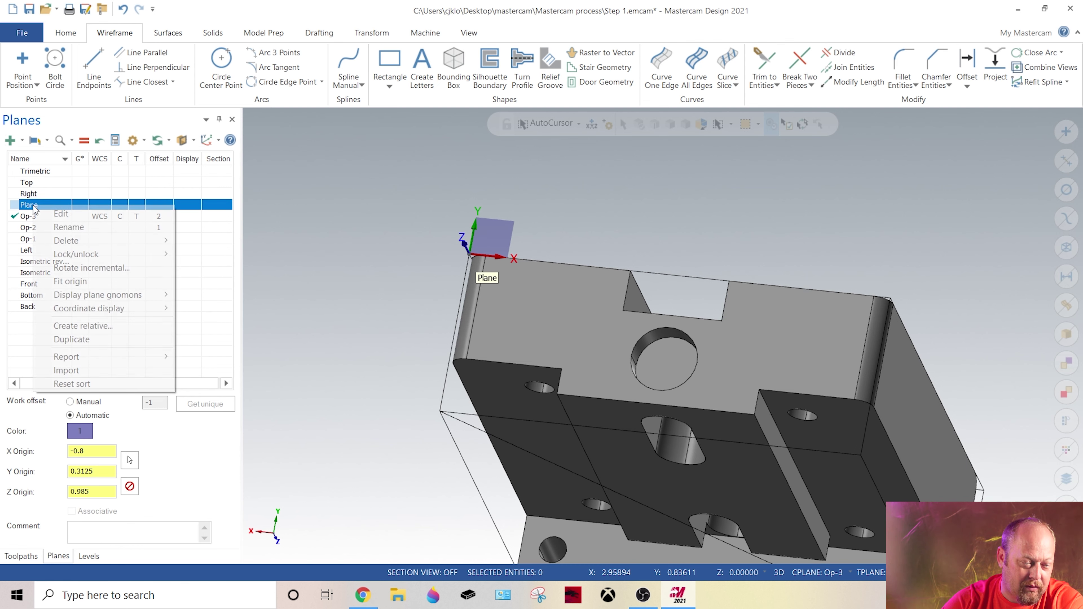
click(71, 227)
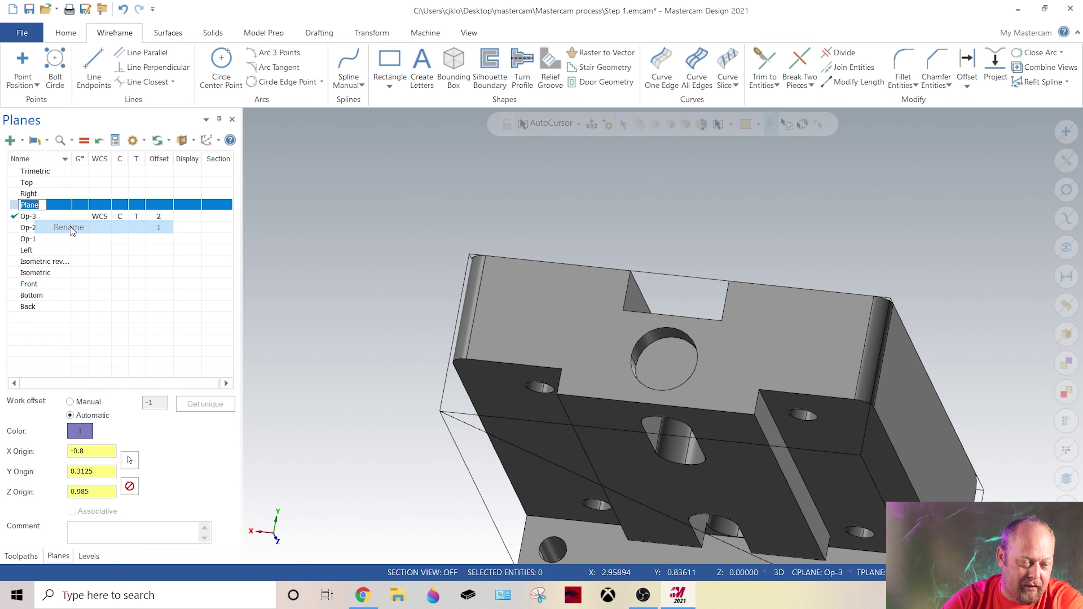
text(op-4)
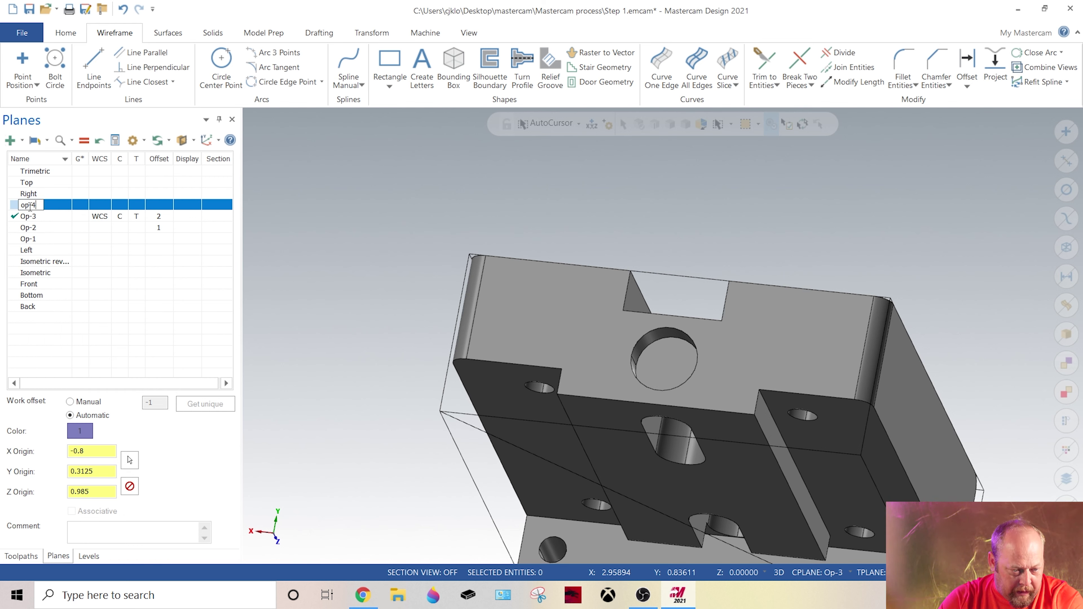
click(21, 205)
Check the part from op-4 as the active plane, and make Op-1 the active WCS, construction and tool plane
click(80, 208)
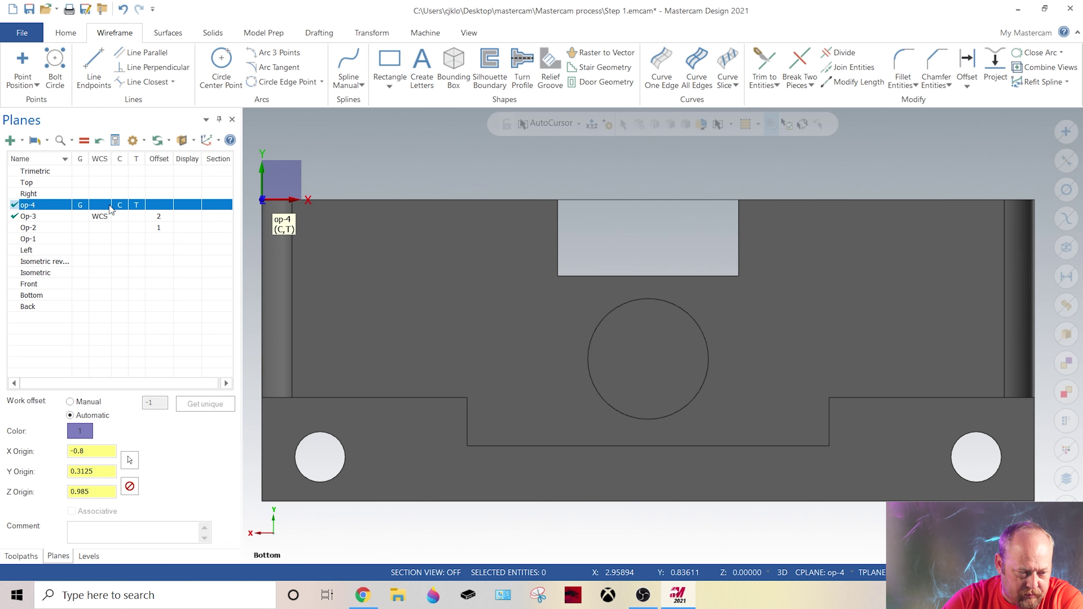
key(alt+7)
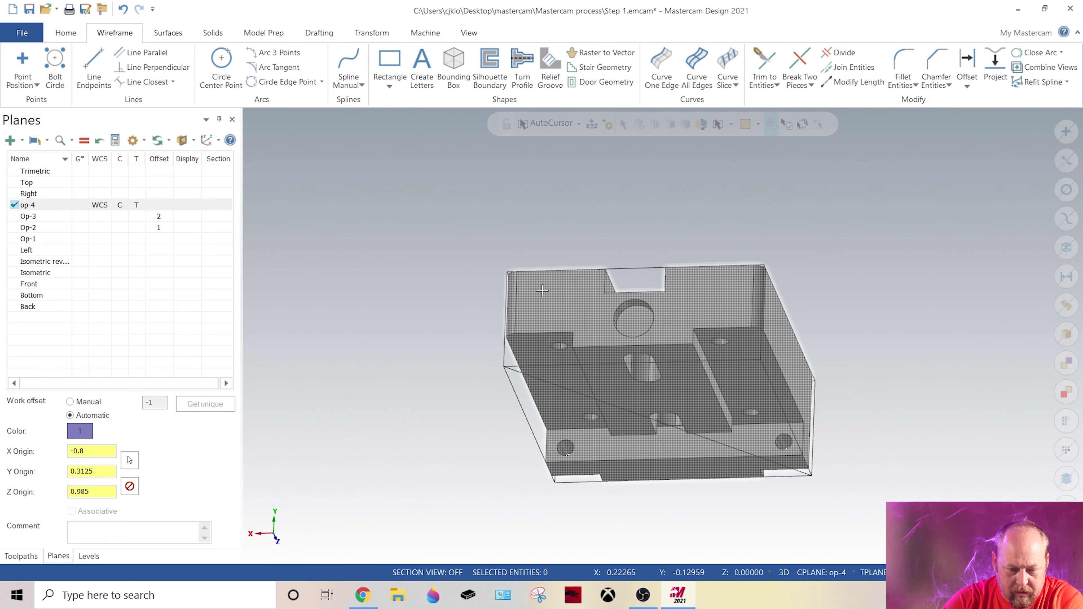
click(80, 239)
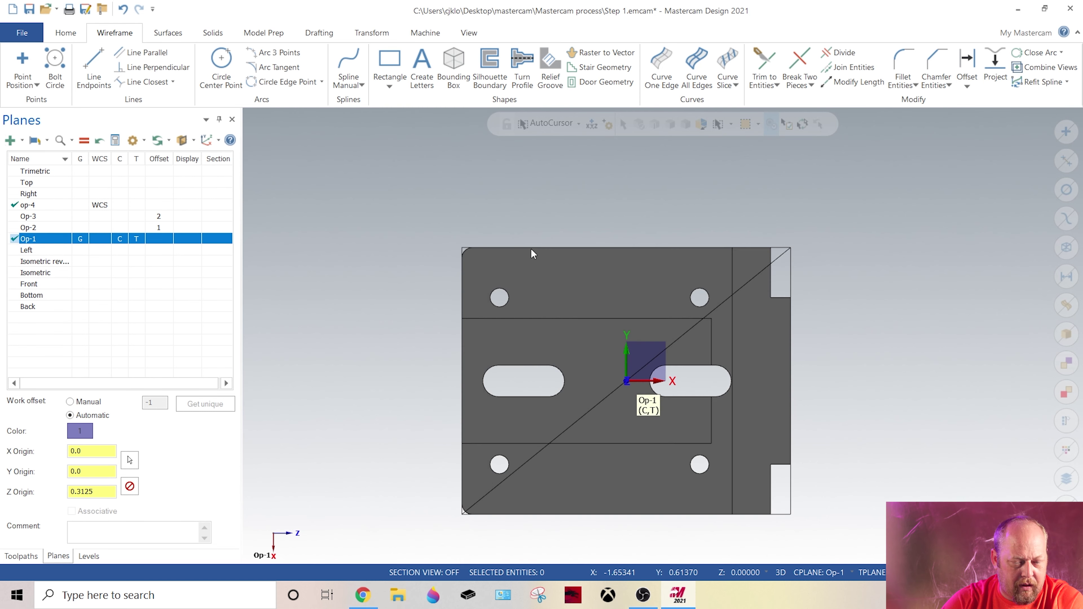
key(alt+7)
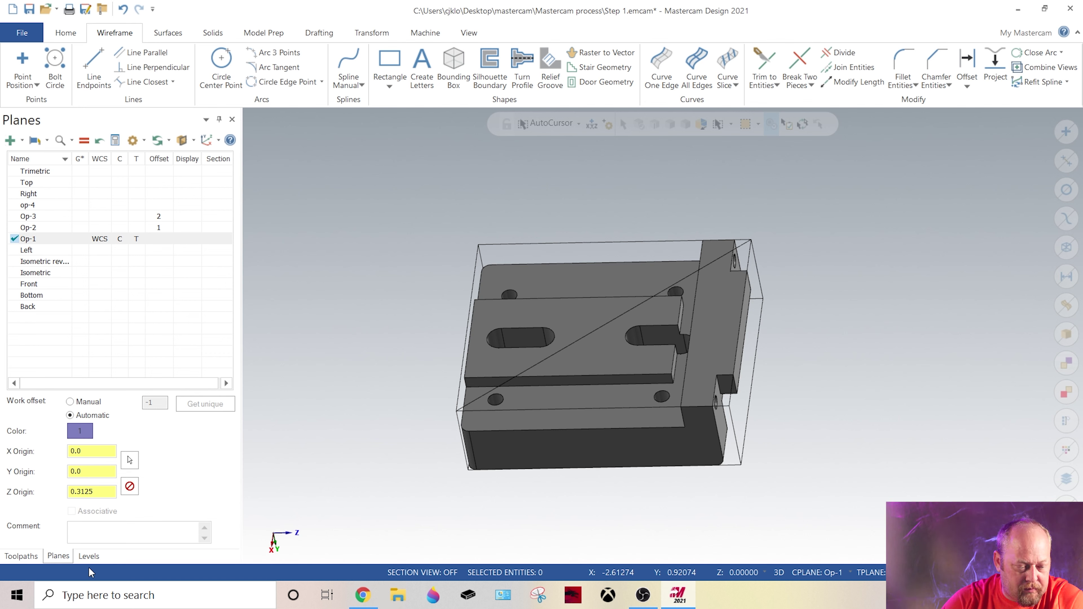
Show the Stock sixe level together with the solid model, wireframe and bounding box
click(89, 557)
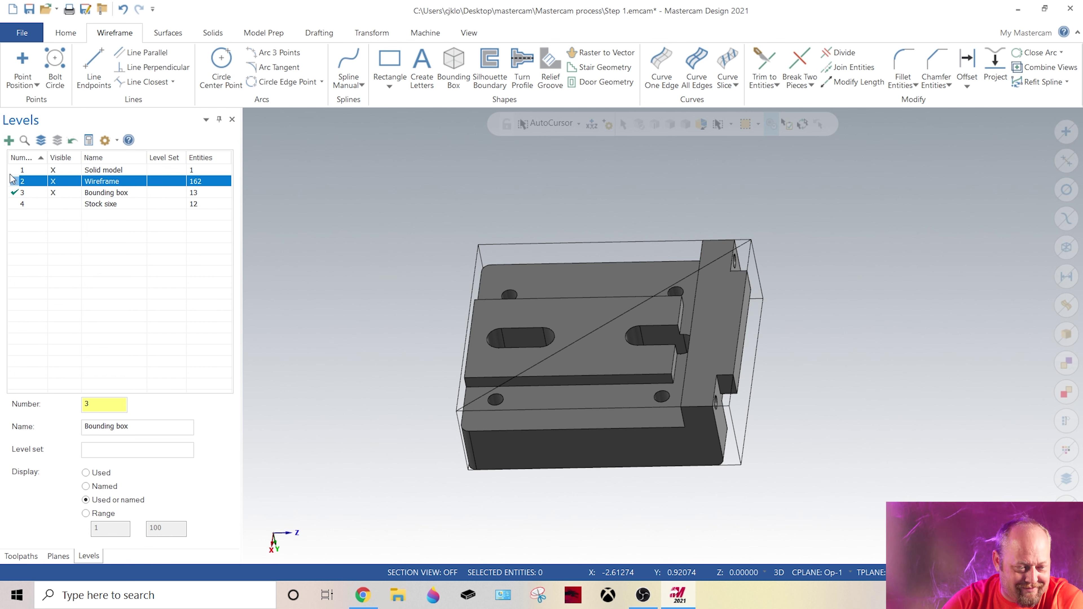
click(60, 204)
middle_drag(650, 326, 412, 336)
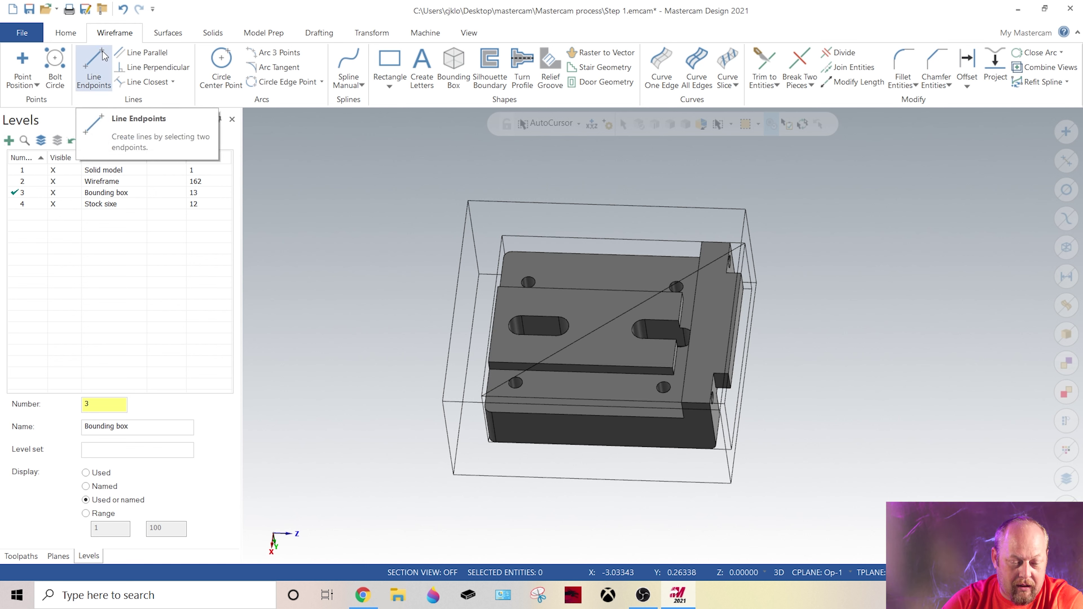
click(95, 64)
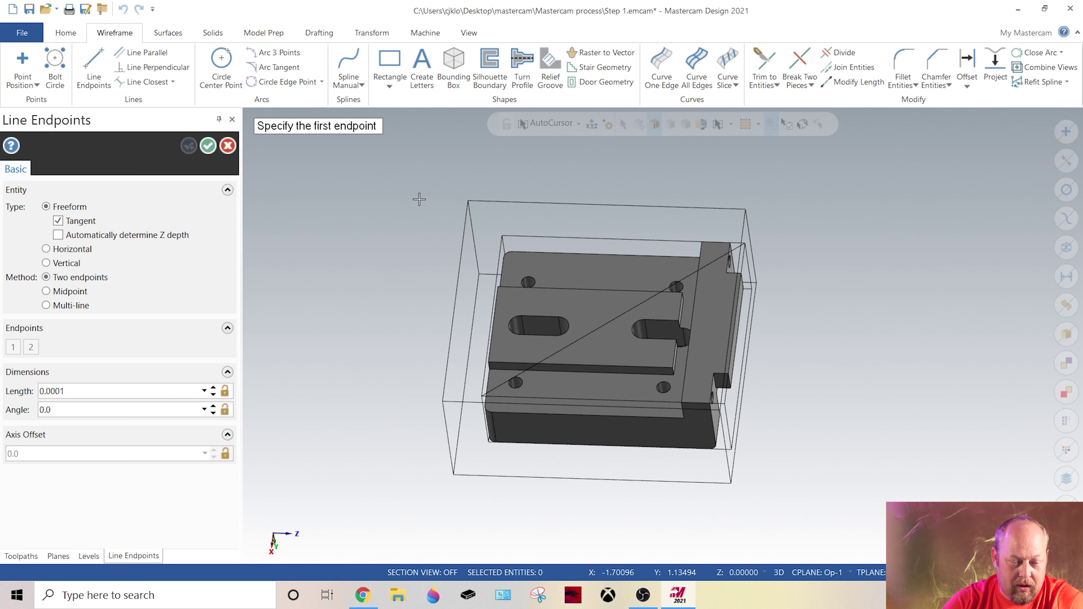
click(463, 204)
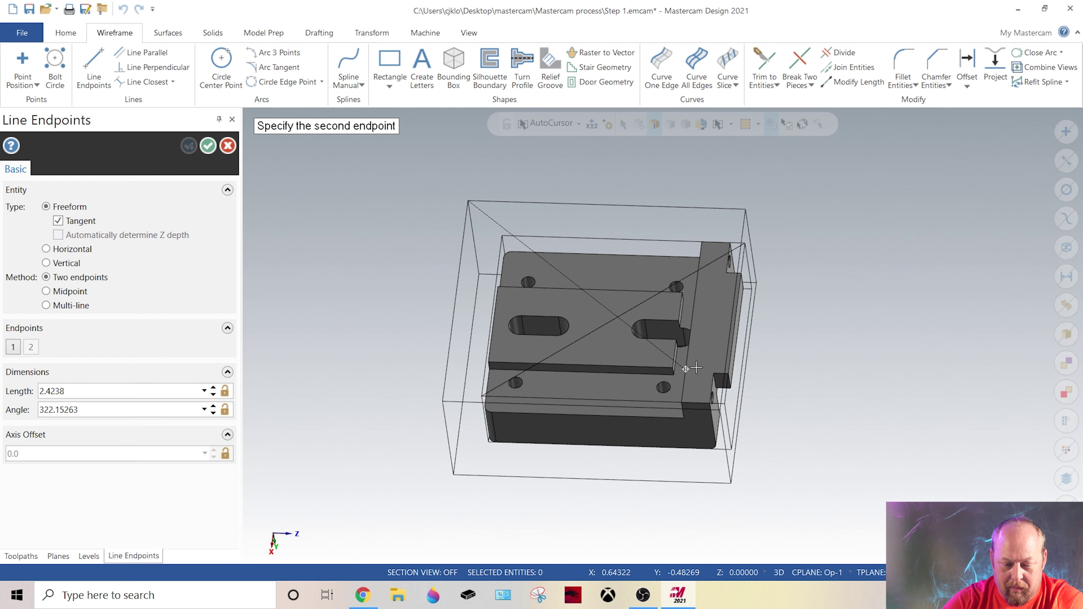
middle_drag(614, 324, 658, 365)
key(Escape)
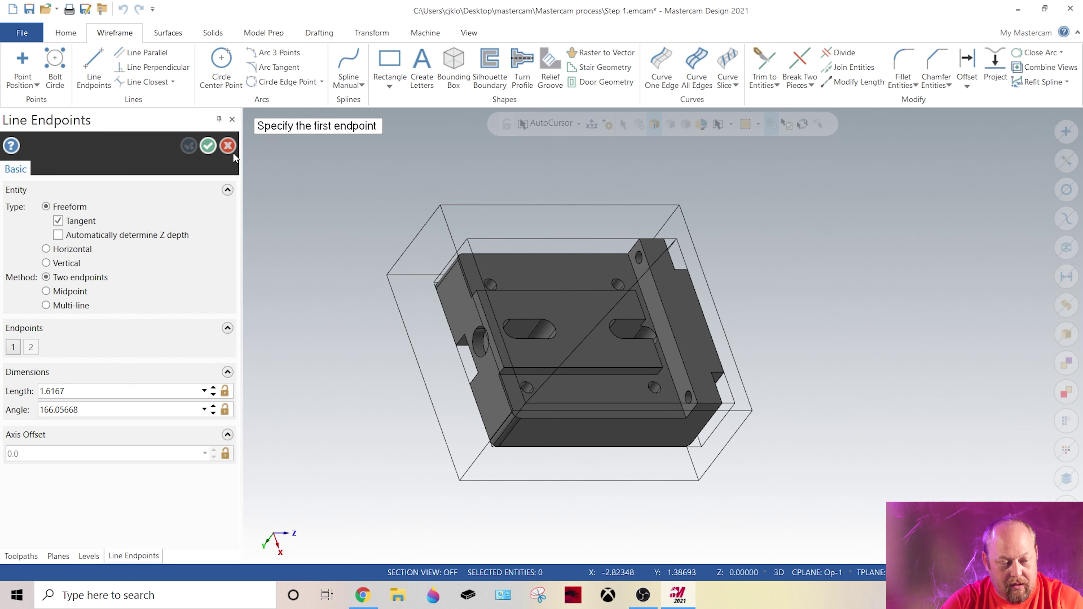
click(227, 146)
Make Stock sixe the main level and hide the Solid model, Wireframe and Bounding box levels
click(55, 171)
click(55, 181)
click(18, 205)
click(53, 192)
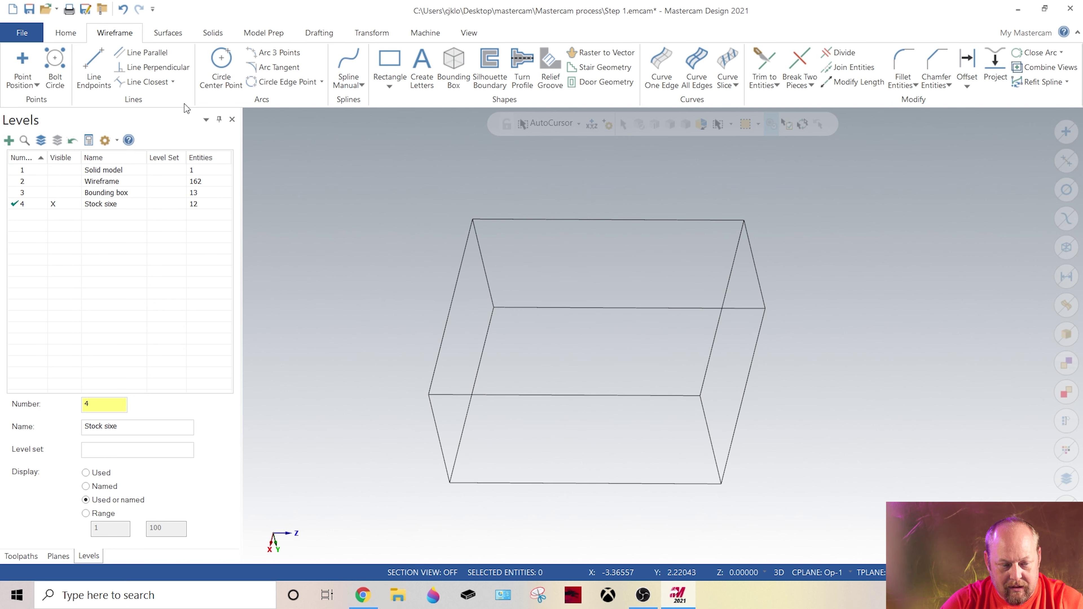
Draw a diagonal line between opposite corners of the stock box's top face
click(94, 68)
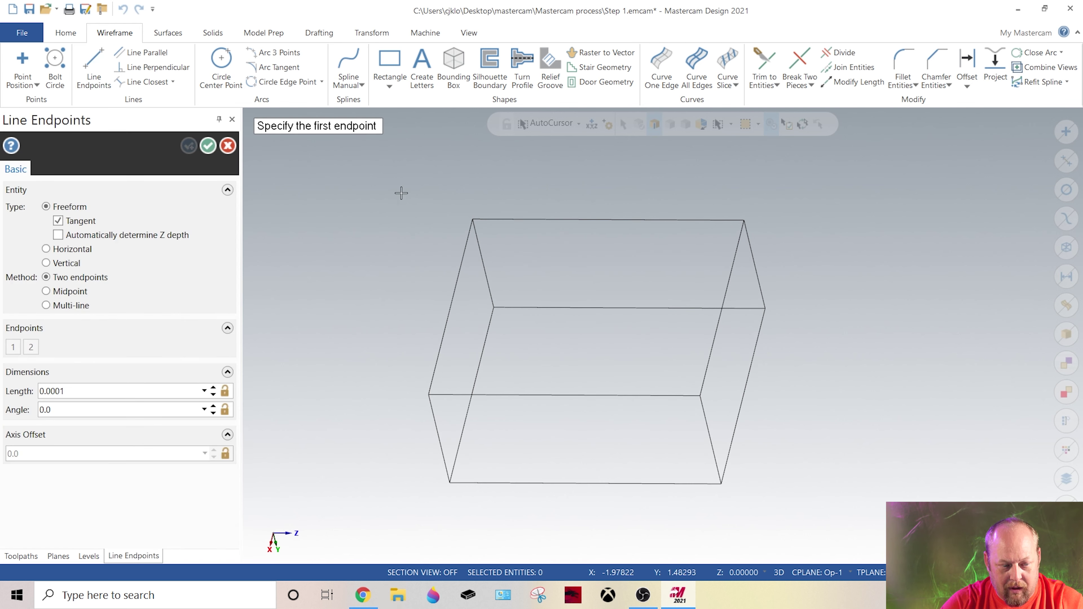
click(472, 219)
click(700, 396)
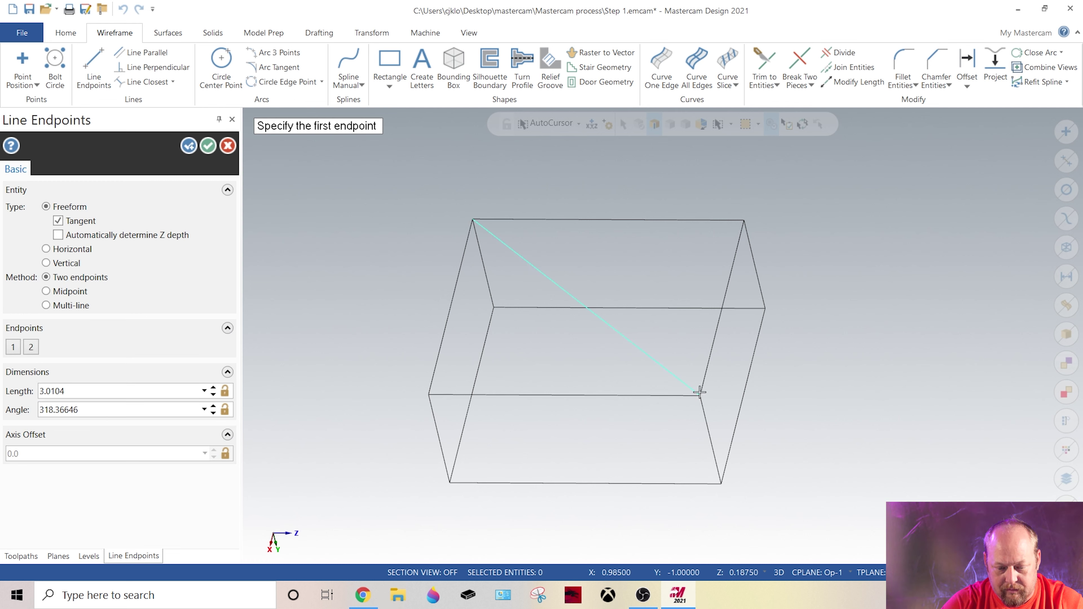
click(208, 146)
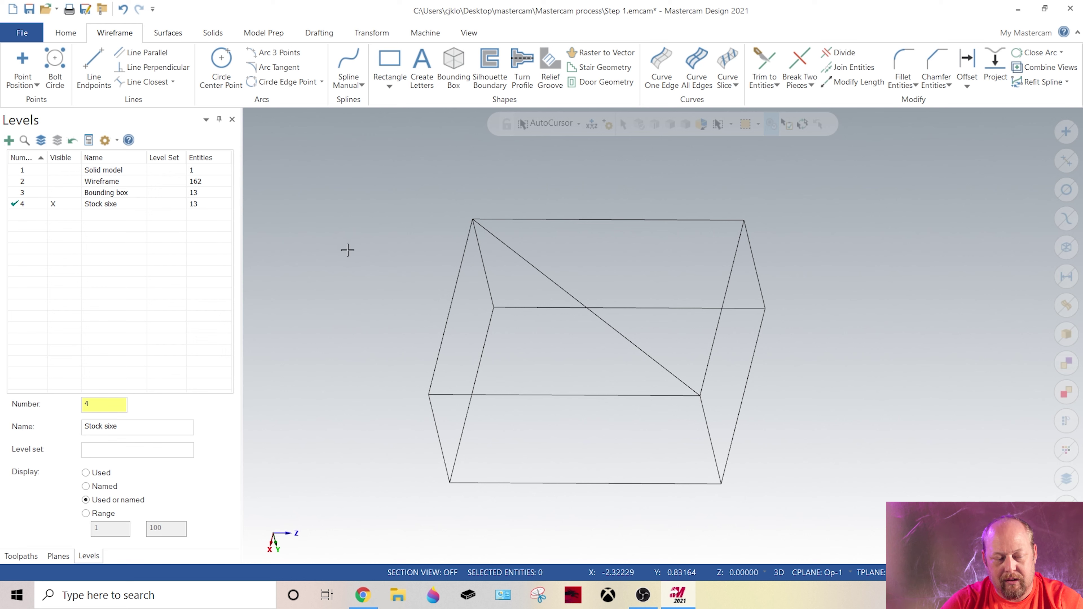
Select the entire stock box with its diagonal and start a Translate defined by from and to points
scroll(570, 300, down, 1)
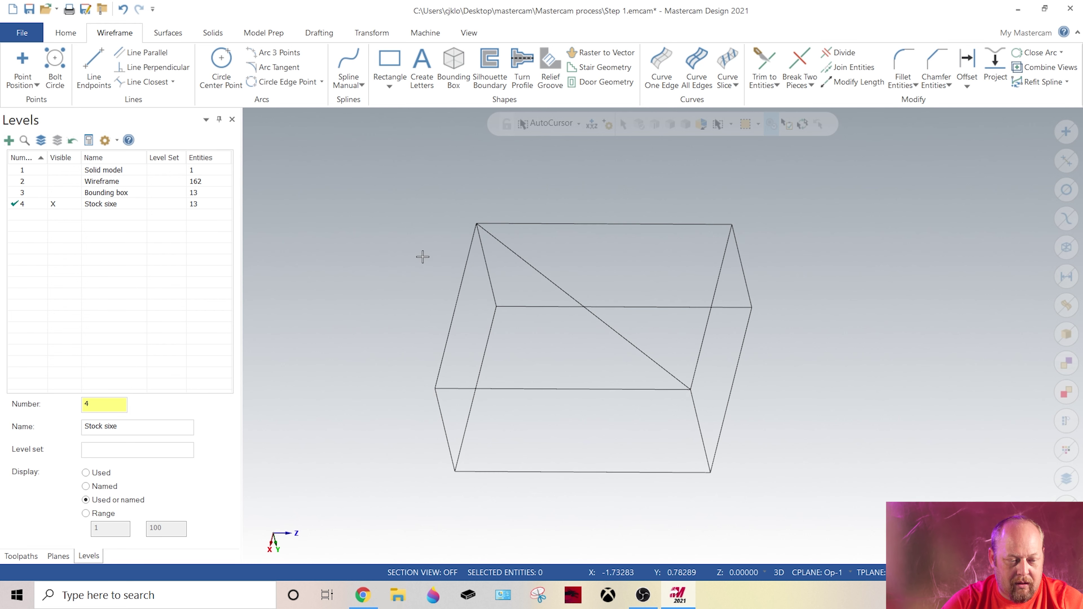
drag(408, 188, 873, 491)
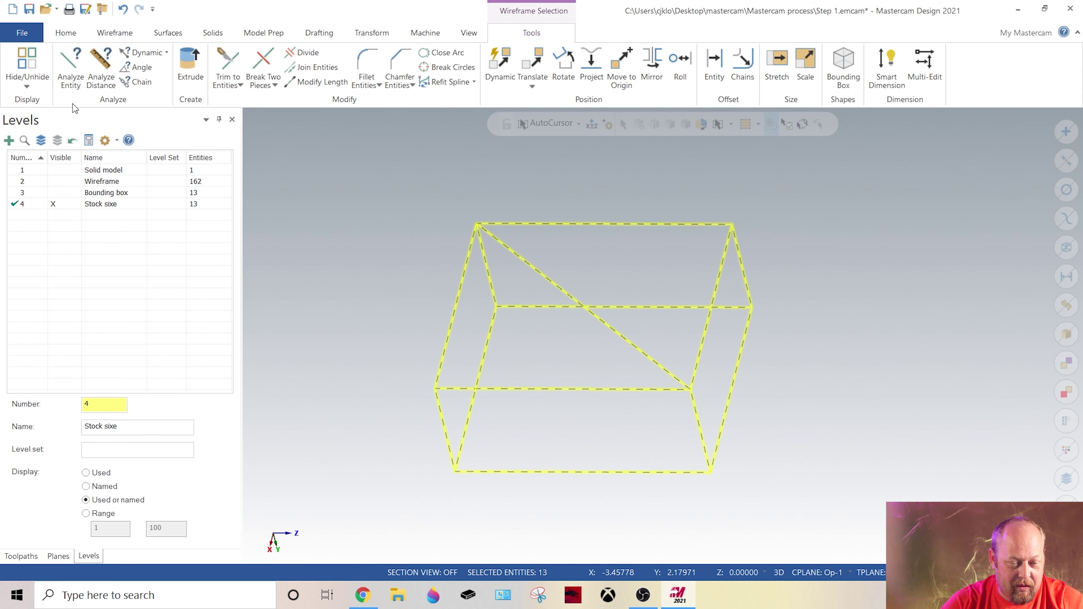
click(366, 33)
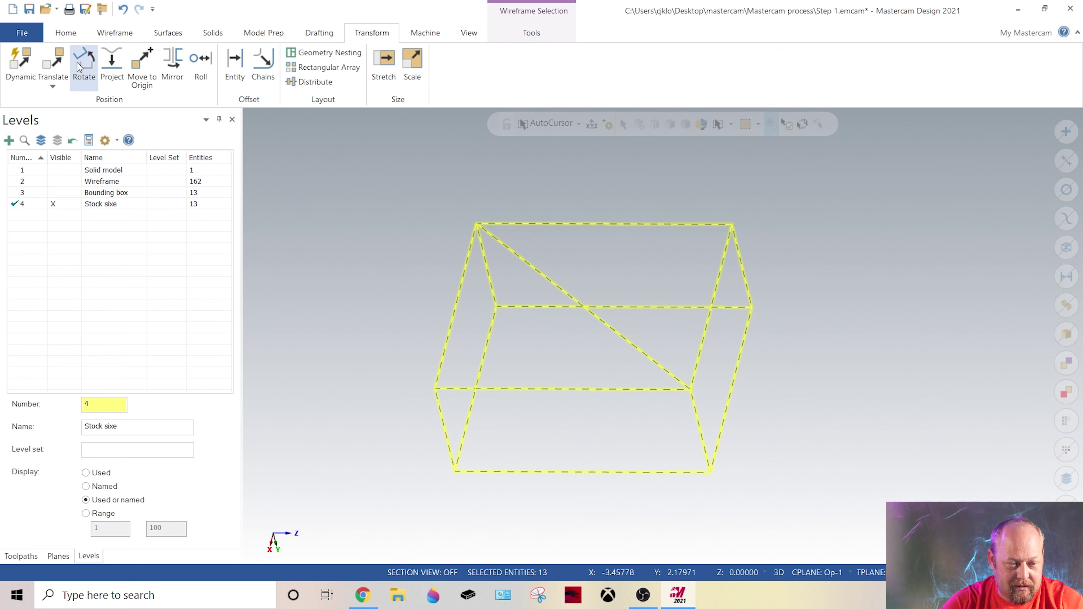
click(63, 68)
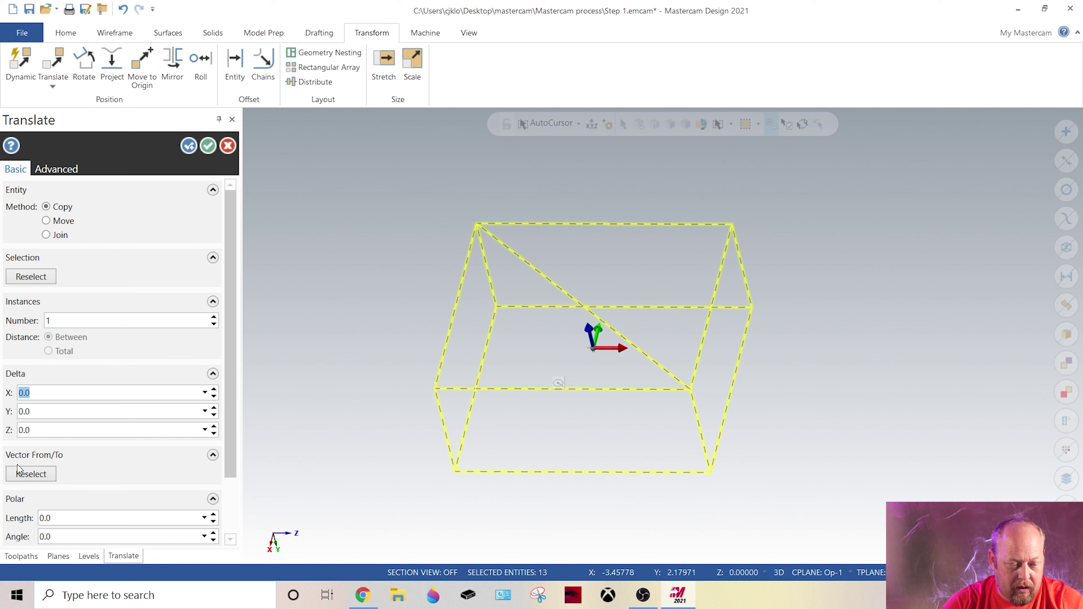
click(47, 463)
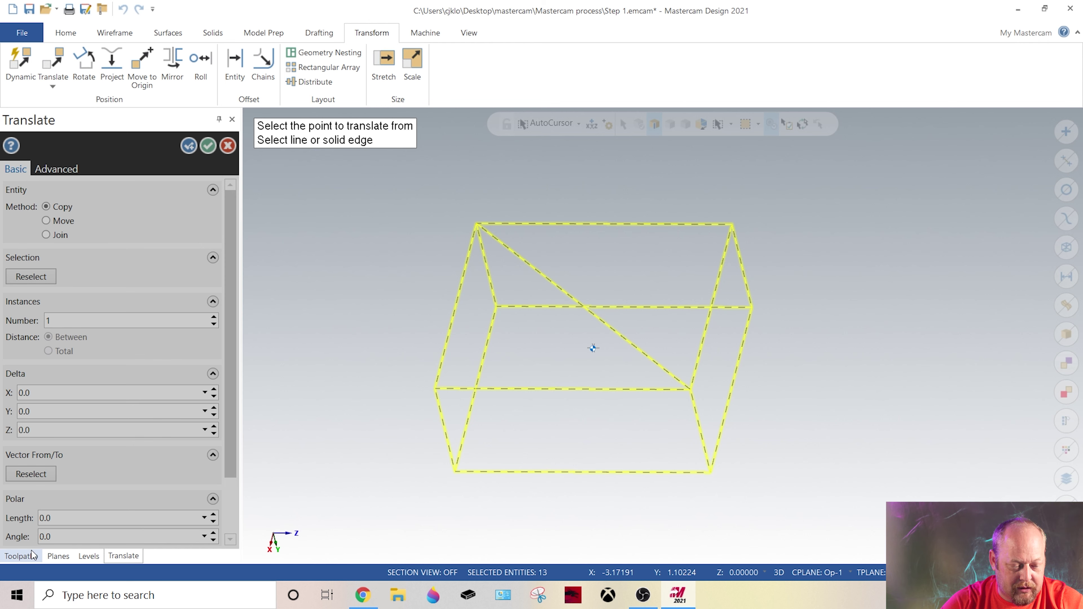
Show the Bounding box level and define the translation from the stock diagonal's midpoint to the bounding box diagonal's midpoint
click(88, 556)
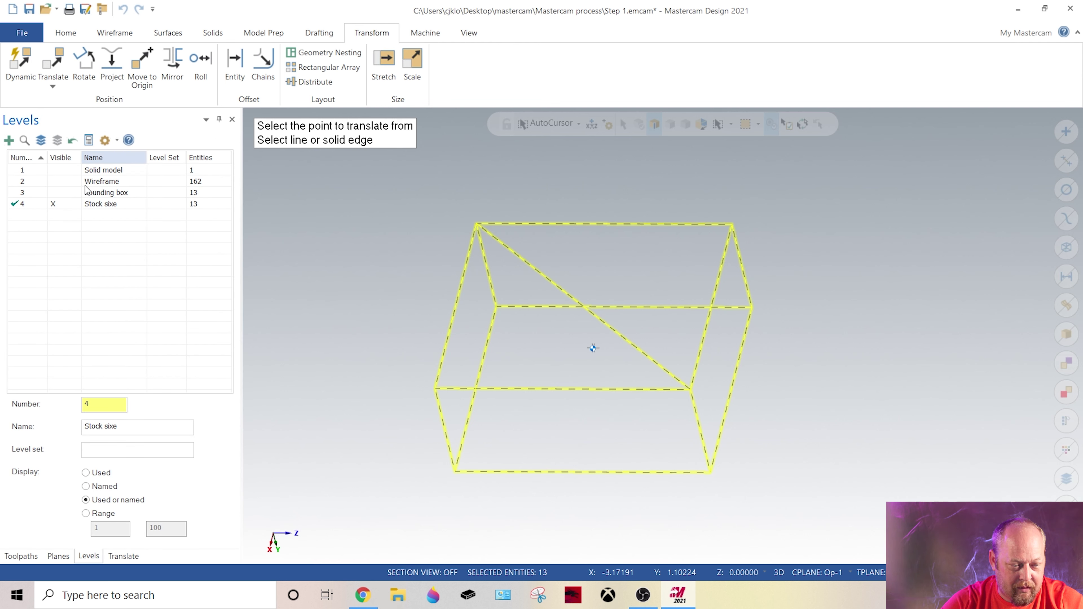
click(70, 192)
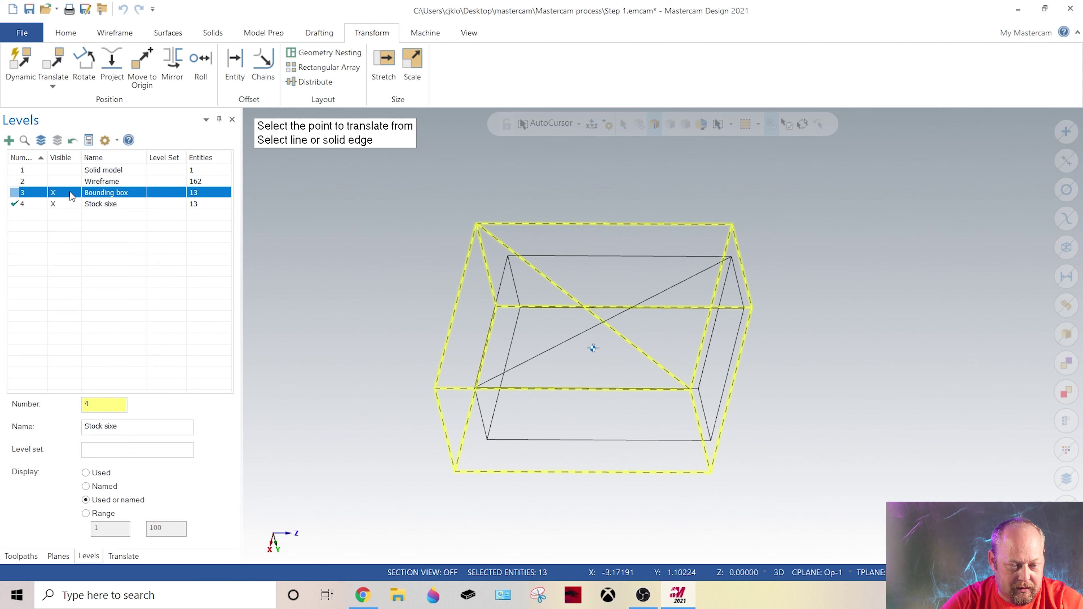
scroll(590, 346, up, 5)
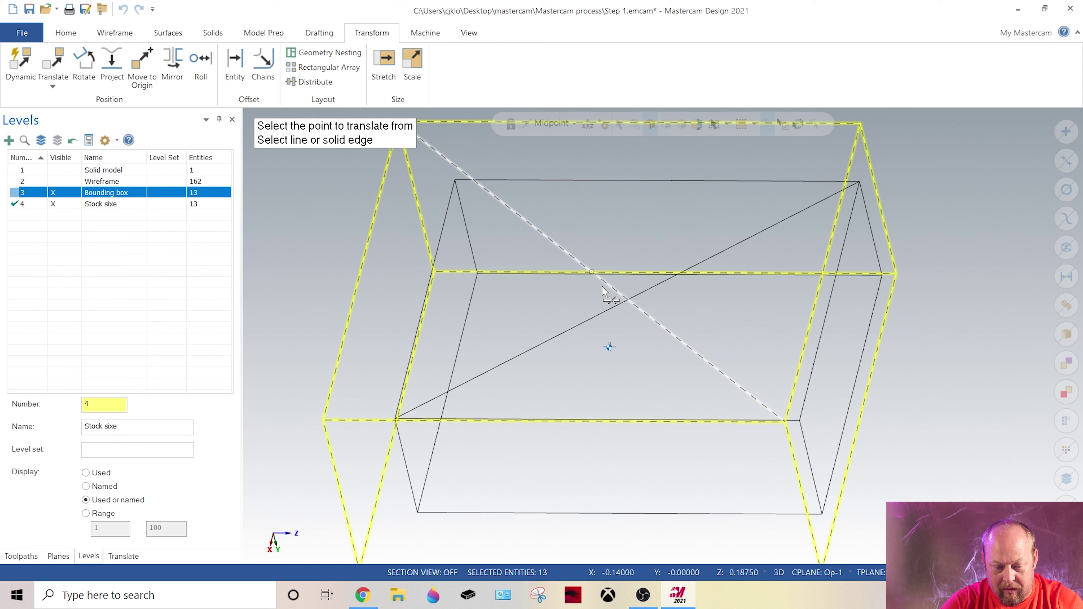
click(620, 300)
click(554, 318)
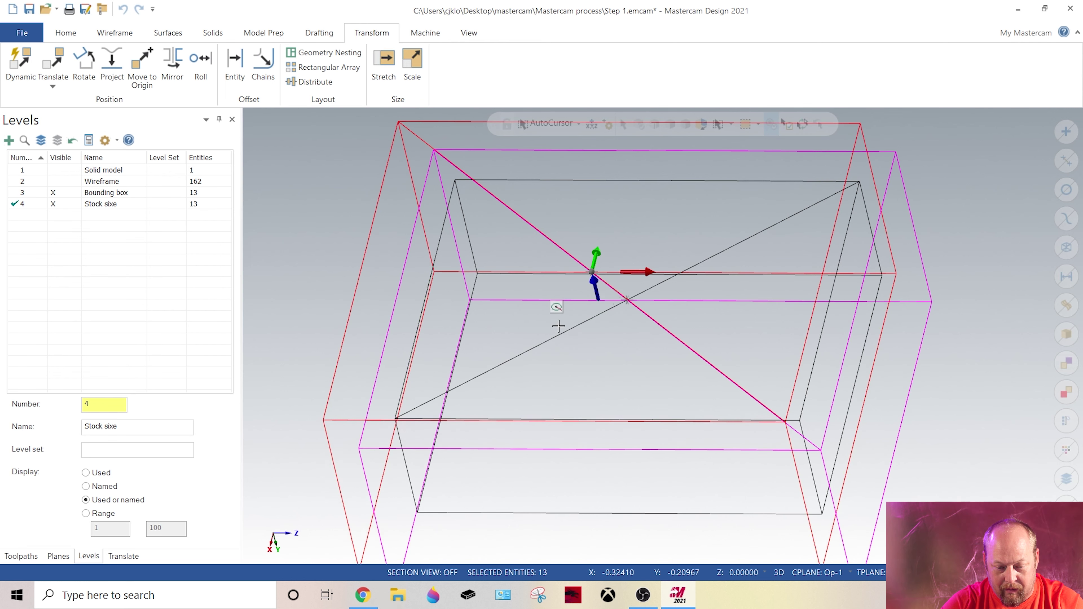
scroll(558, 315, down, 3)
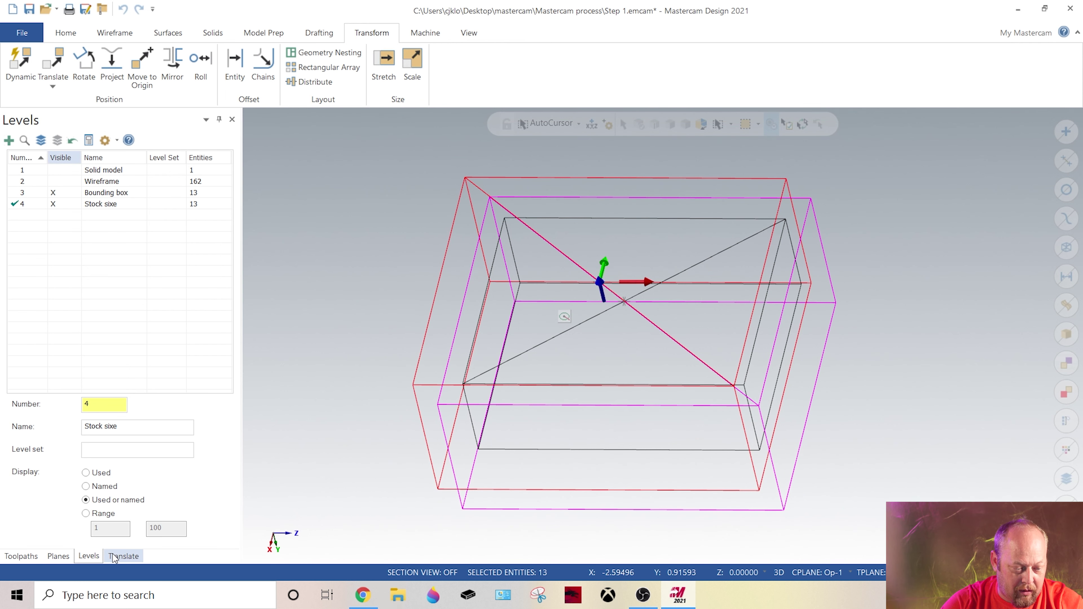
Switch the Translate method to Move and apply the stock box translation
click(121, 557)
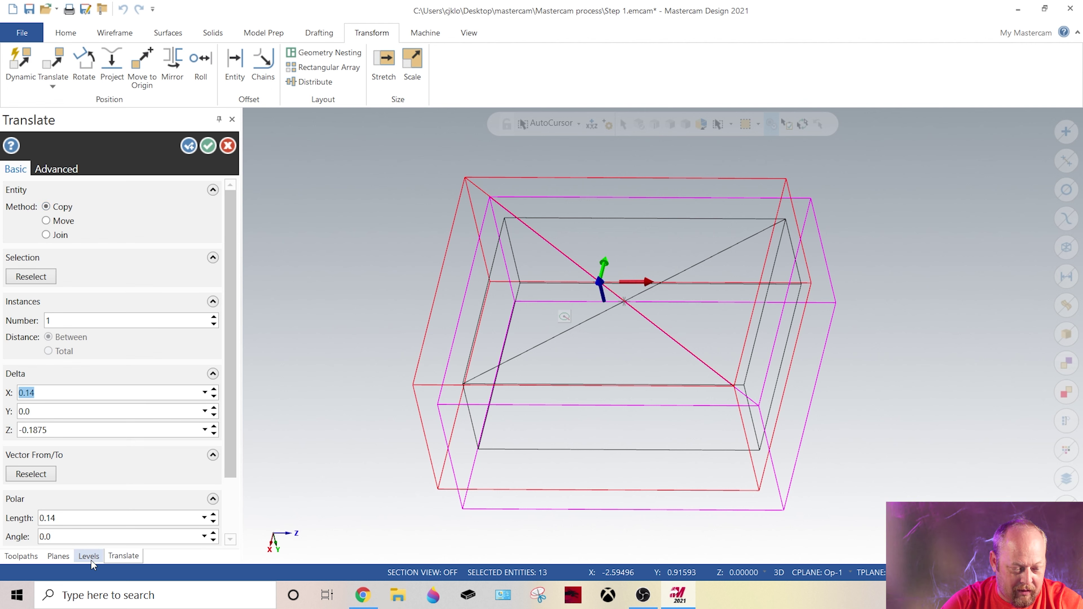
click(47, 221)
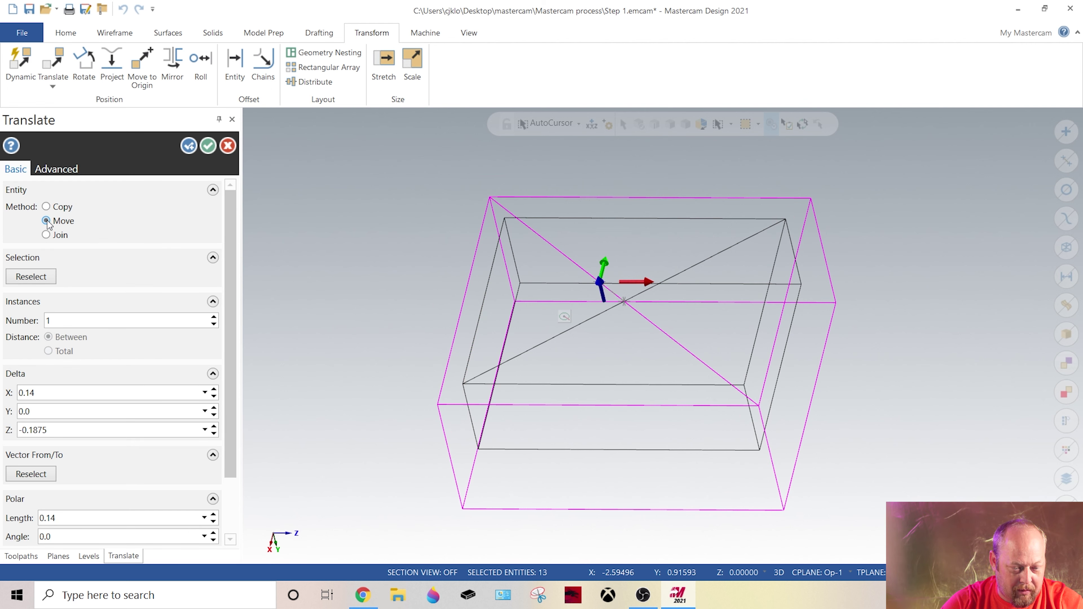
click(213, 149)
Delete the diagonal lines of the stock box and the bounding box, and clear the transform result colors
scroll(586, 295, up, 2)
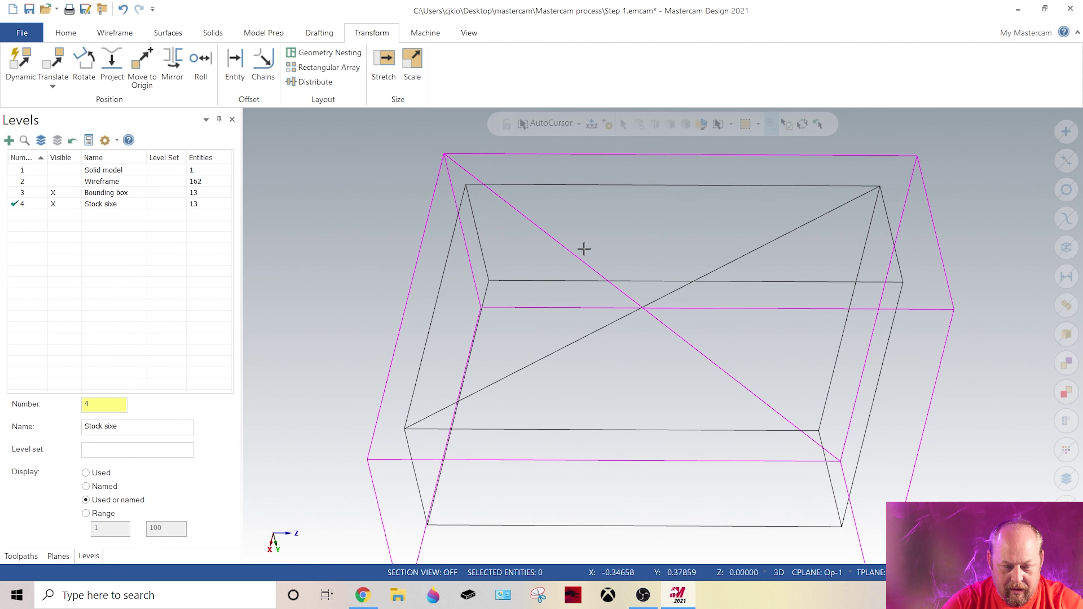
click(567, 245)
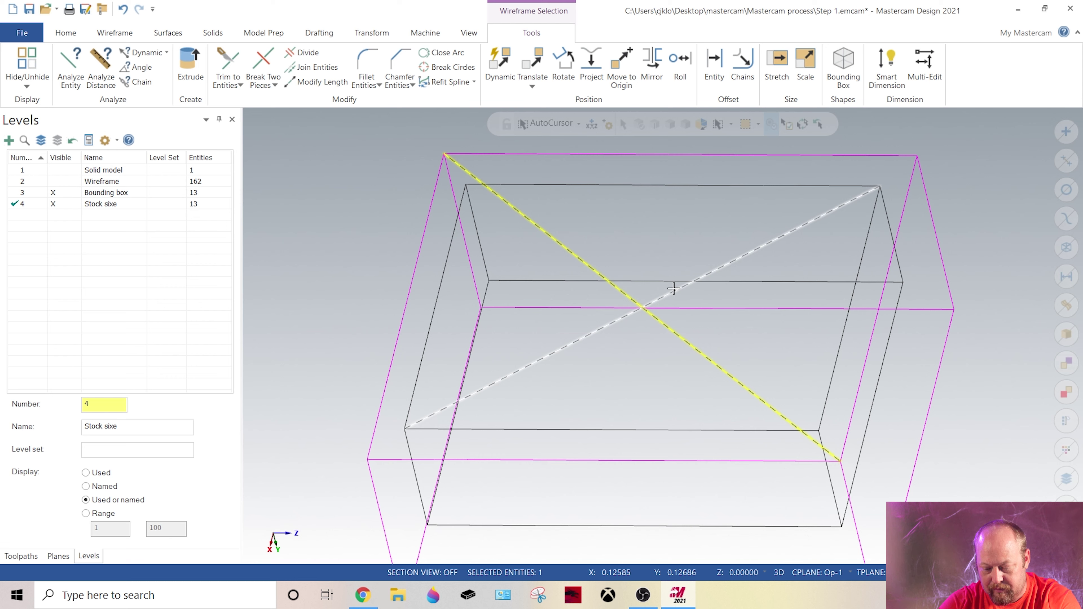
key(Delete)
click(684, 286)
key(Delete)
middle_drag(645, 350, 563, 290)
right_click(660, 355)
Compare the stock box with the bounding box in the top and side views
key(alt+1)
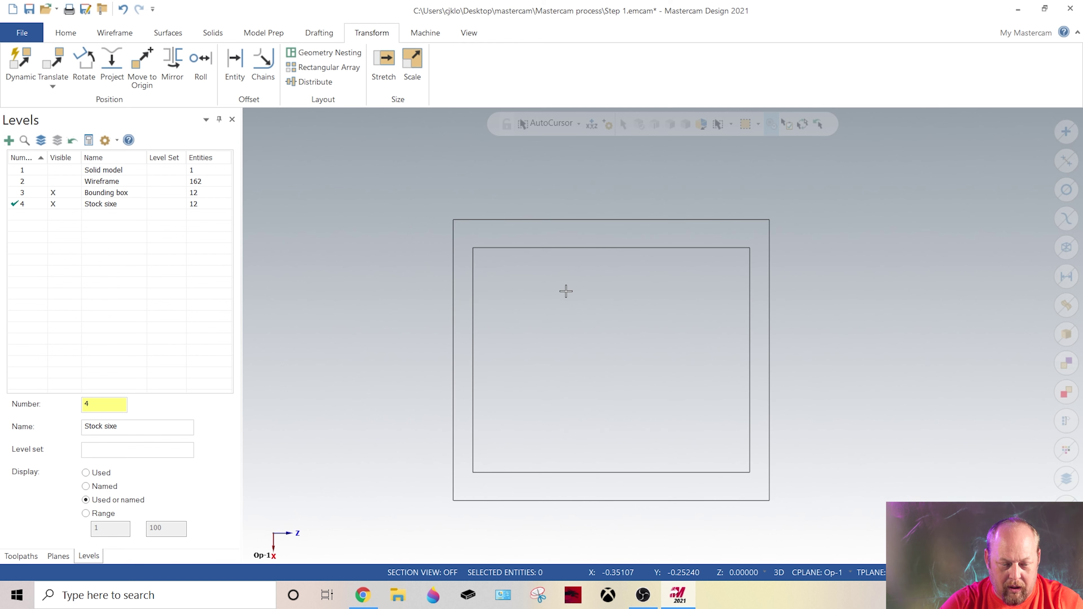
key(alt+5)
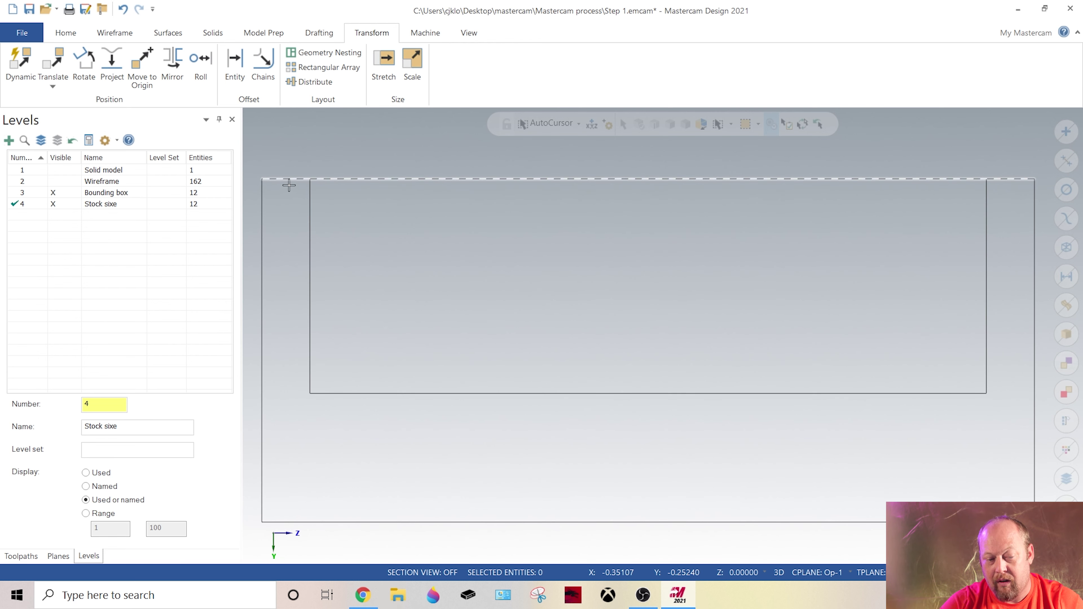
key(alt+2)
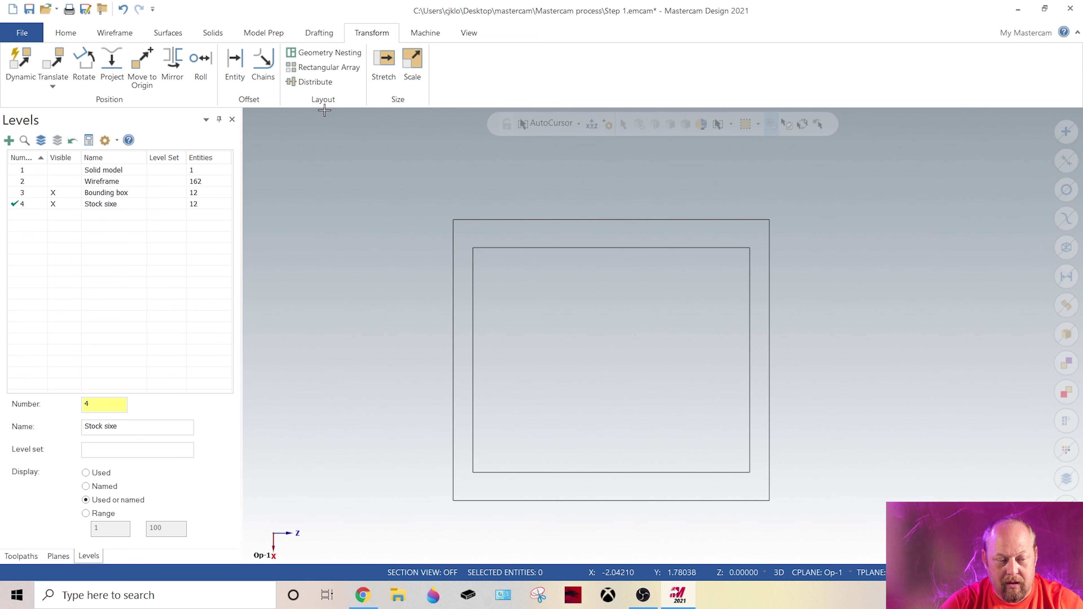
Analyze the position of the midpoints of the bounding box's four top edges to check its centring on the origin
click(66, 33)
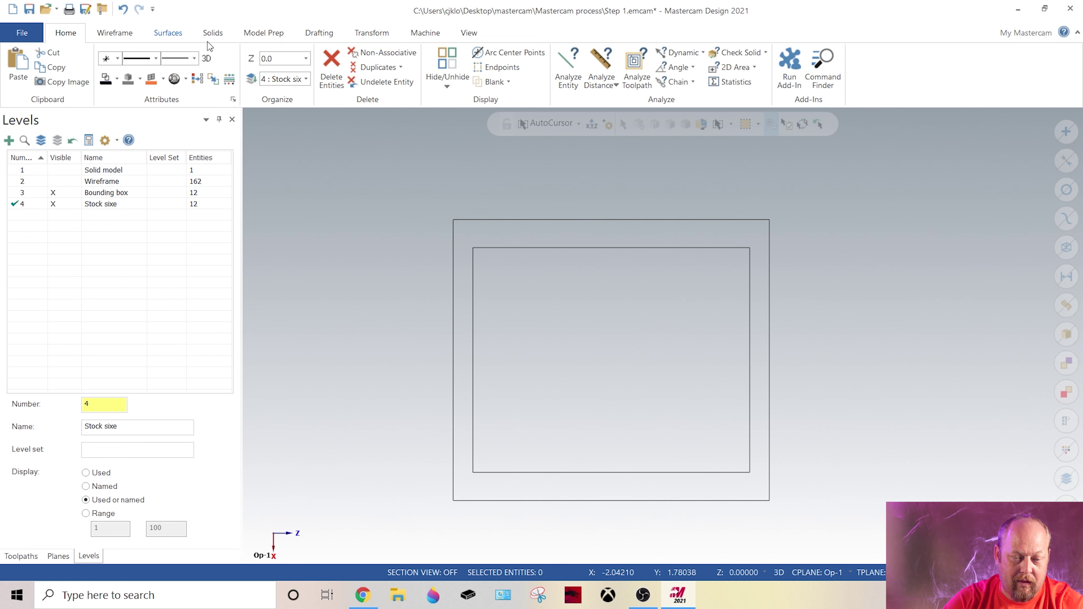
click(703, 51)
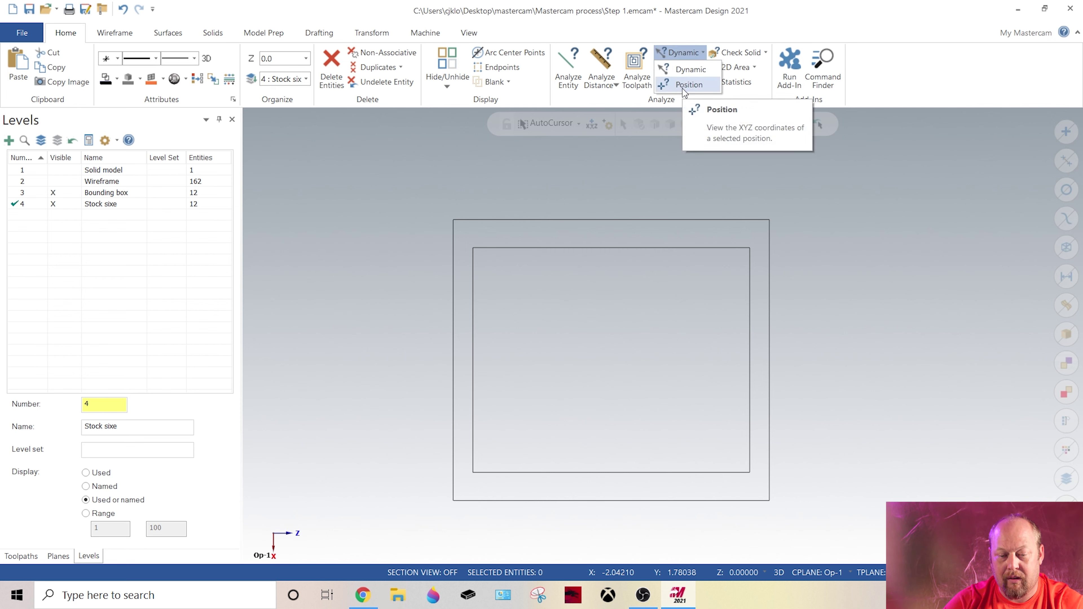
click(684, 88)
middle_drag(619, 363, 602, 244)
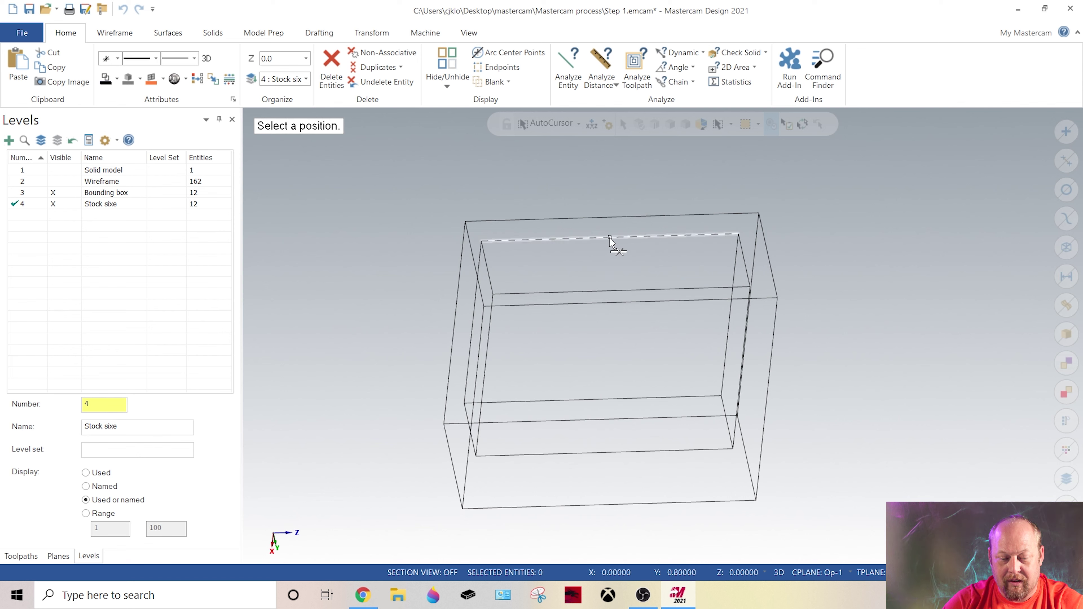
click(609, 238)
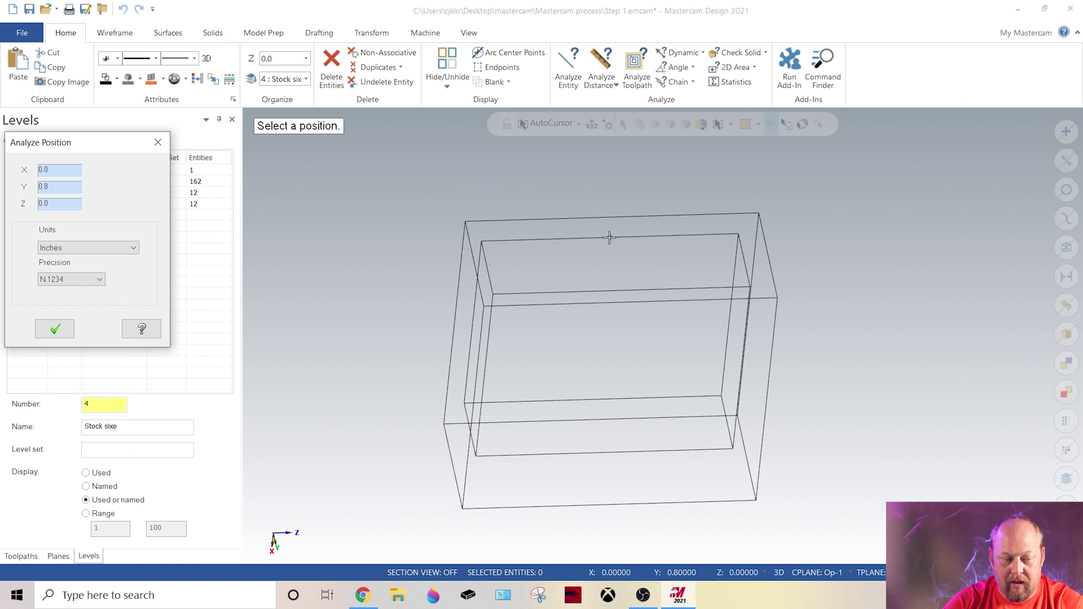
click(593, 401)
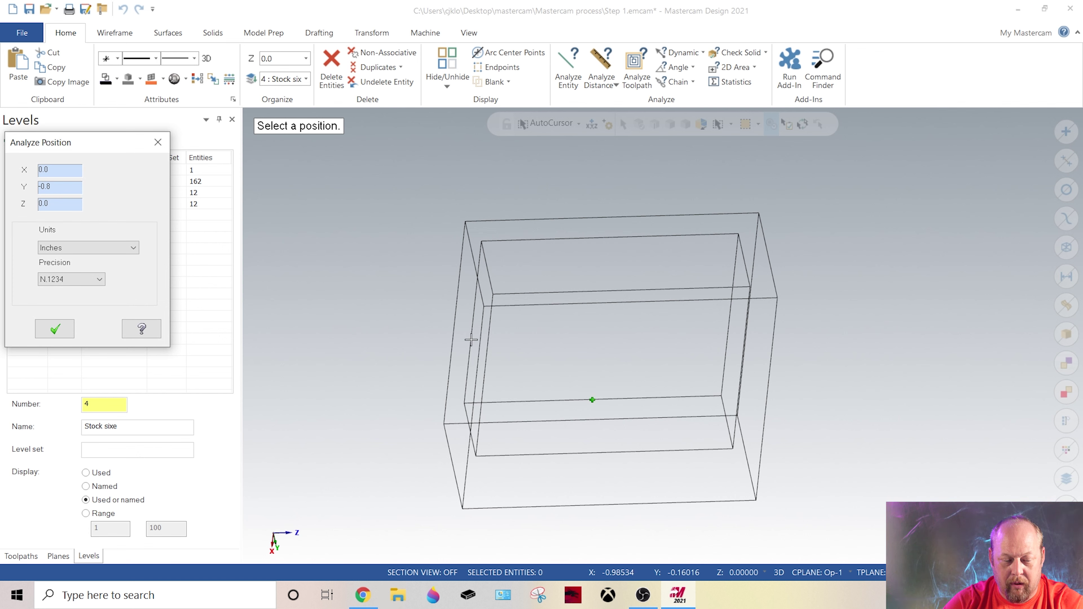
click(473, 323)
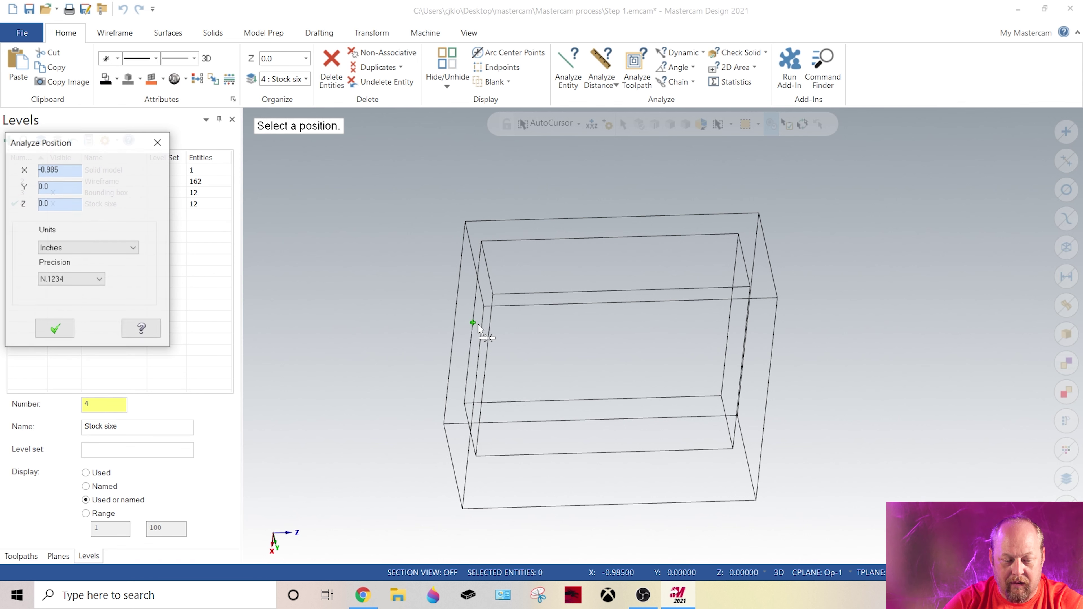
click(729, 316)
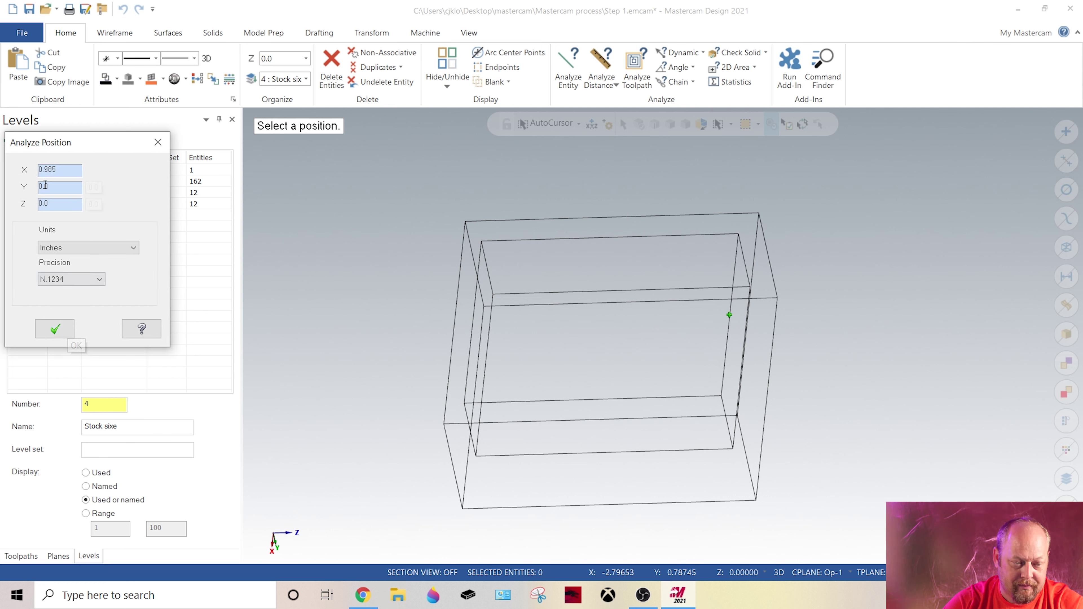
click(56, 329)
Return to the Op-1 top view and hide the Bounding box level
middle_drag(471, 256, 494, 247)
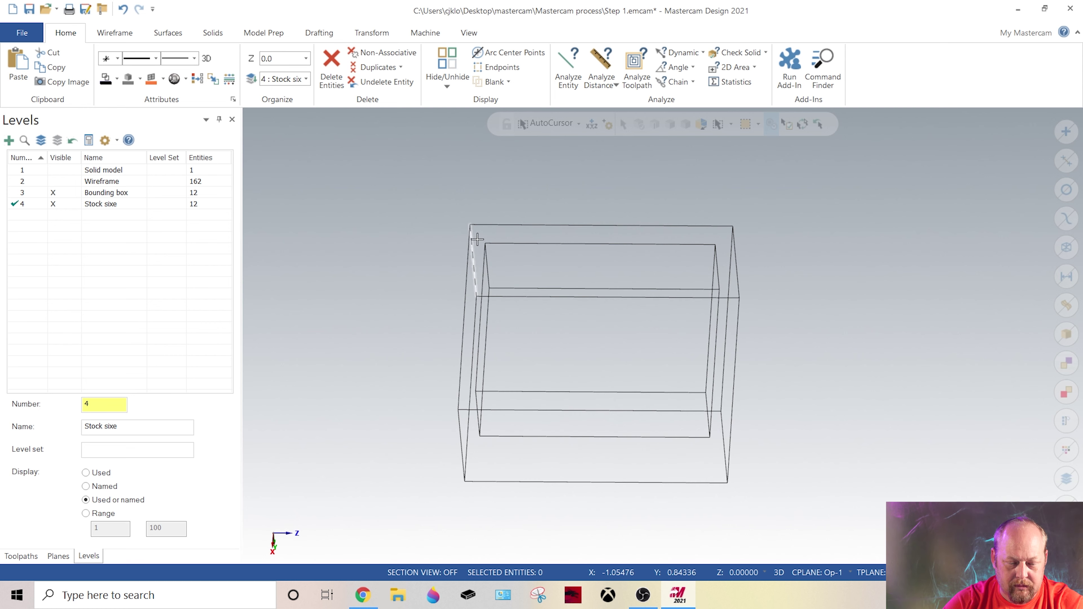
right_click(356, 253)
key(Escape)
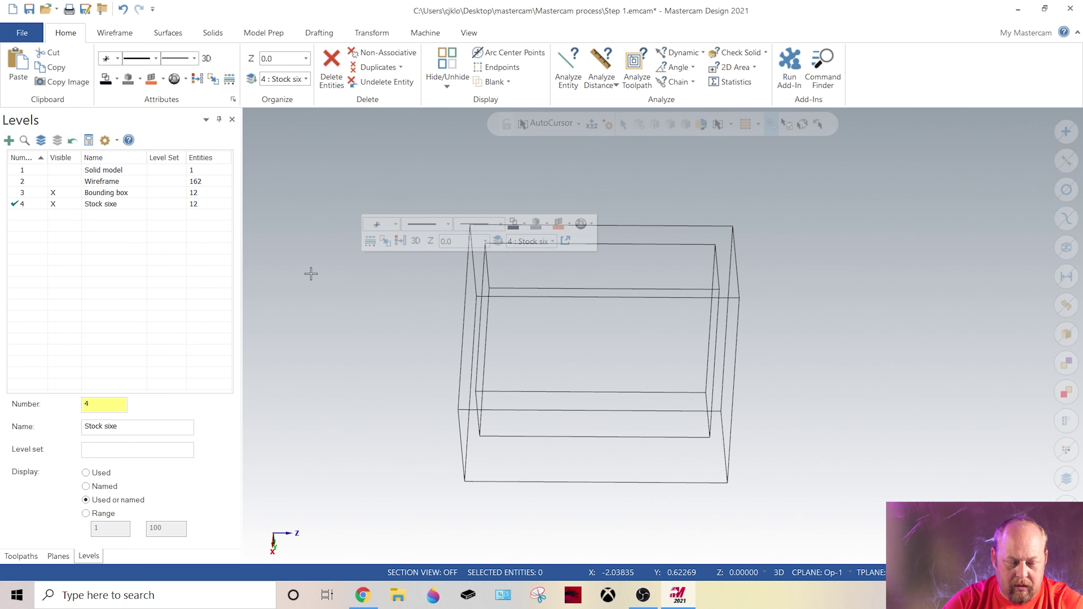
middle_drag(273, 206, 243, 209)
key(alt+1)
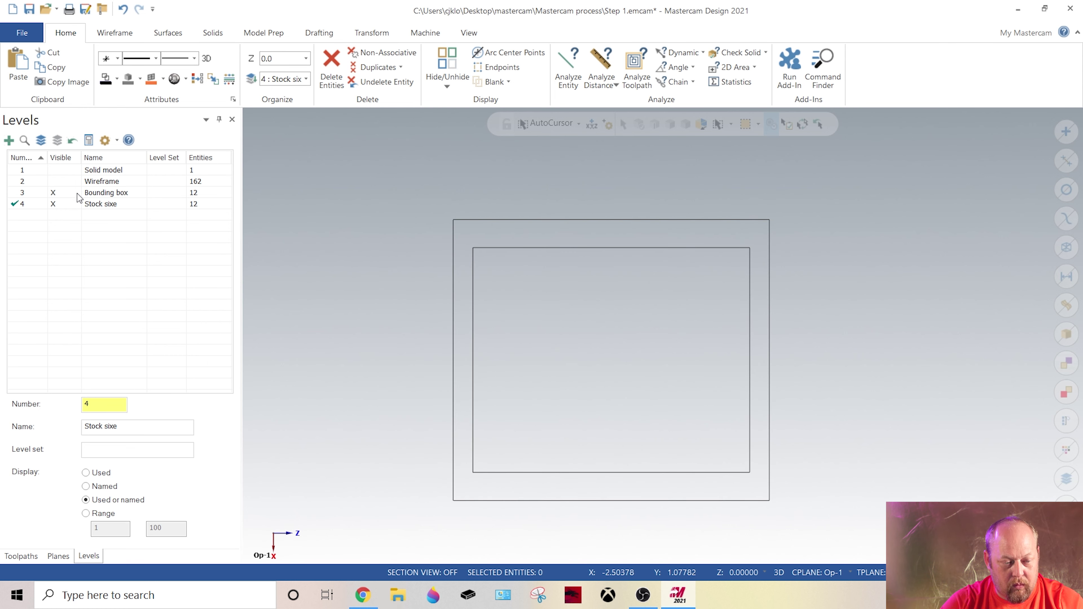
click(65, 195)
drag(399, 208, 737, 462)
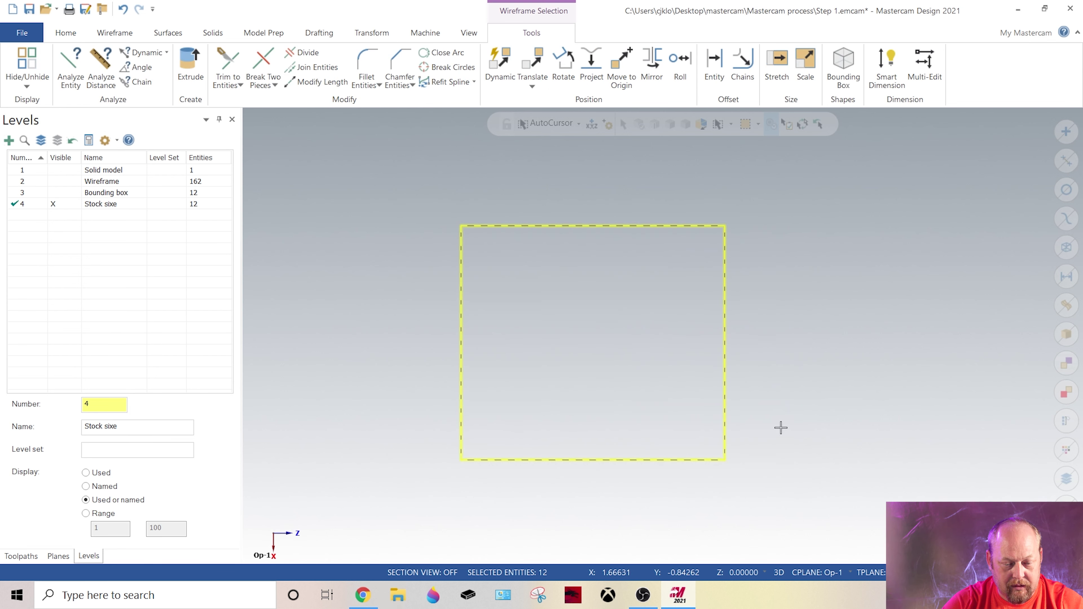
click(372, 33)
click(52, 62)
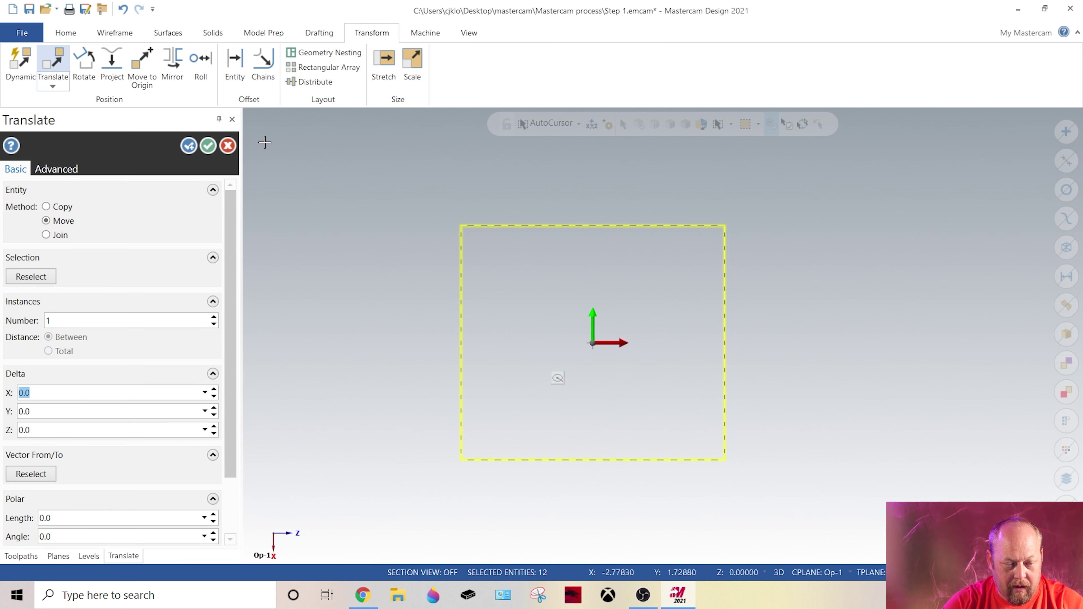
click(228, 145)
Select the whole stock box and move it 0.02 in along Z with Translate
drag(376, 186, 776, 461)
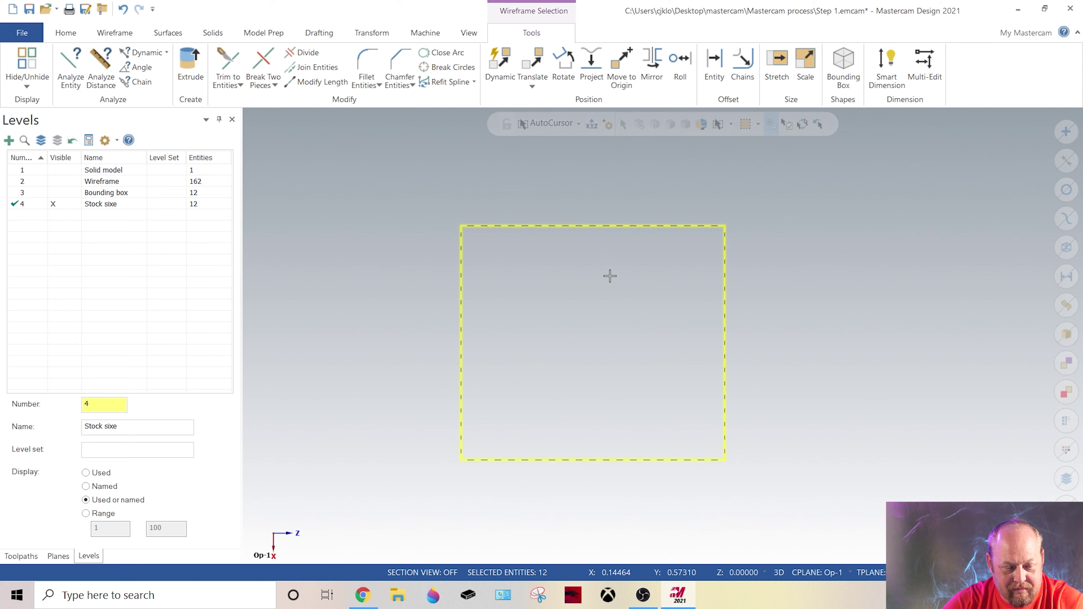
click(382, 34)
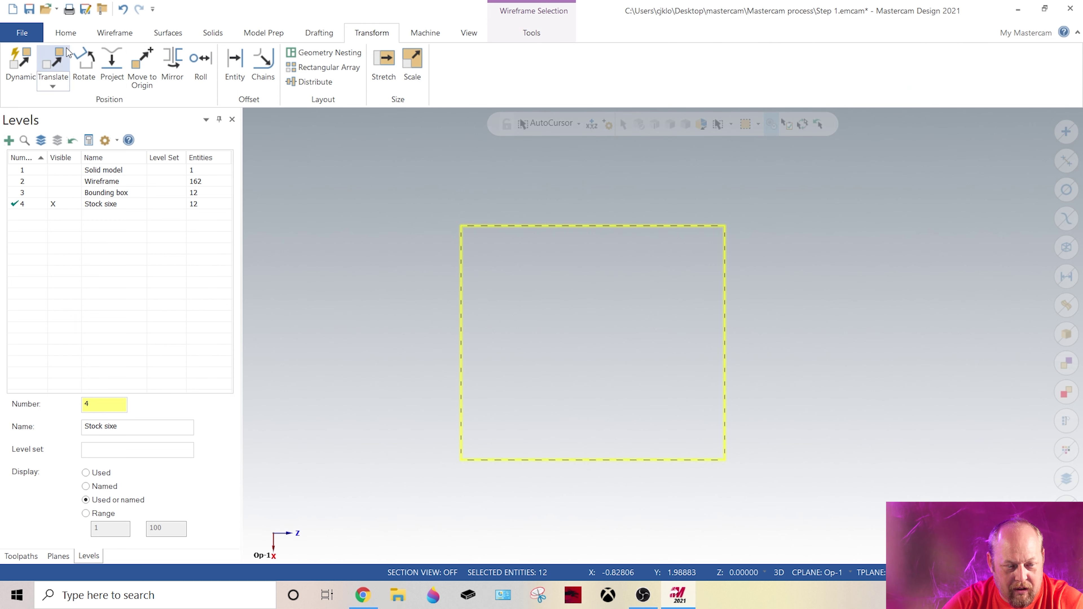
click(66, 53)
click(37, 430)
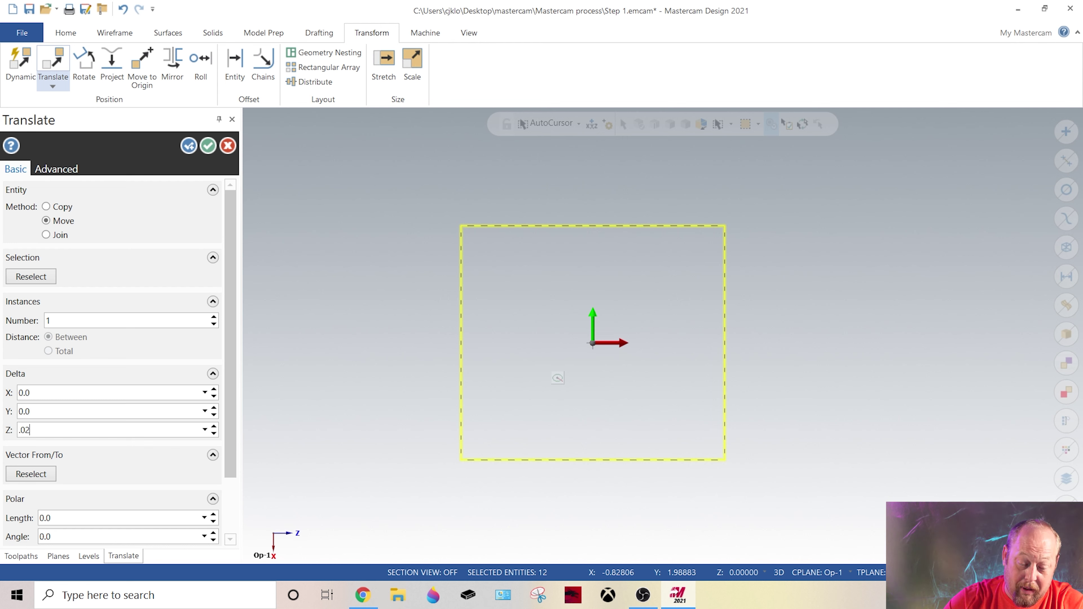
click(209, 146)
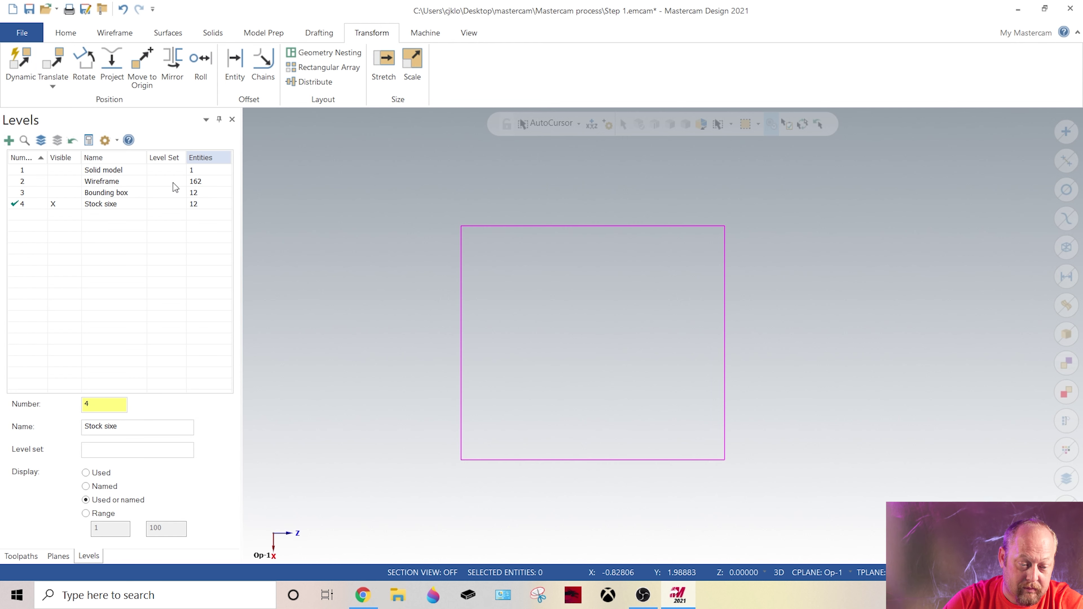
Show the Solid model, Wireframe and Bounding box levels again and clear the transform result colors
click(73, 170)
click(73, 181)
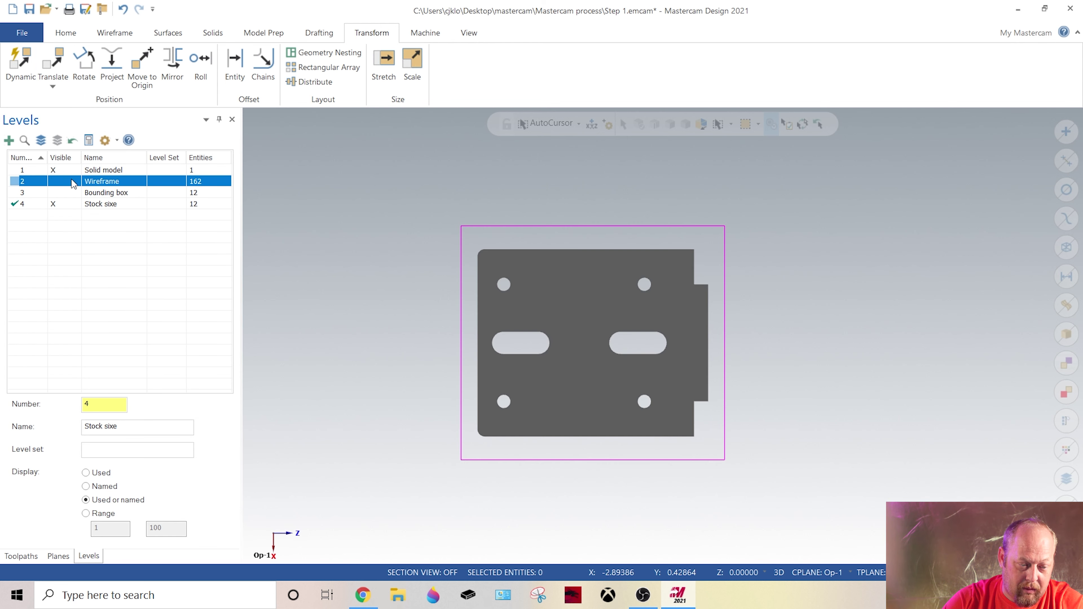
click(73, 192)
right_click(359, 340)
click(395, 319)
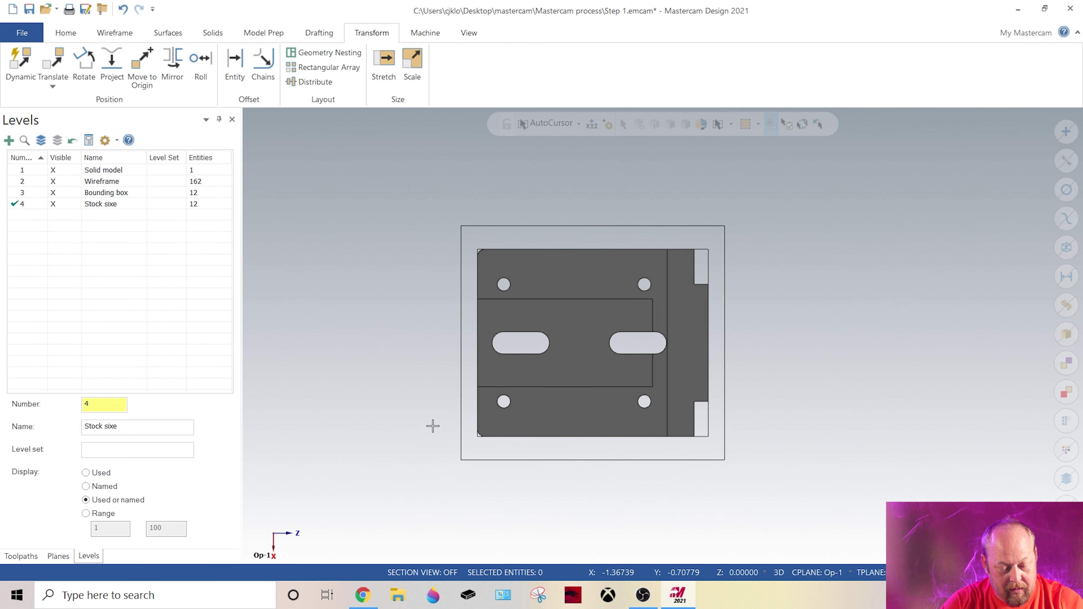
Inspect how the part and bounding box sit inside the stock box from the side, in 3D and from the top
key(alt+2)
scroll(616, 397, down, 1)
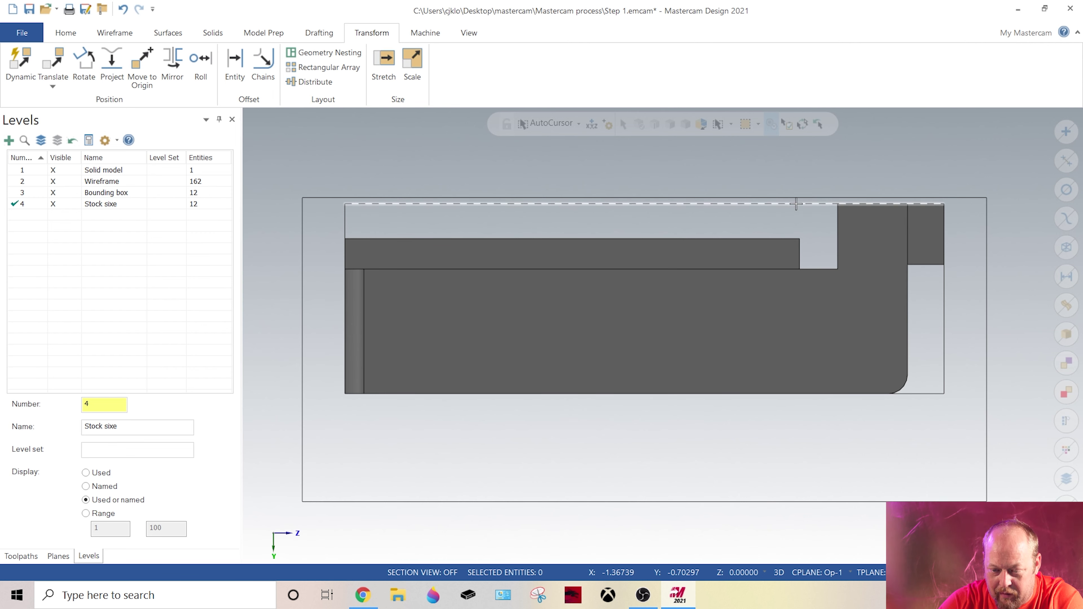
middle_drag(763, 231, 754, 352)
scroll(753, 352, down, 2)
middle_drag(774, 442, 658, 290)
key(alt+1)
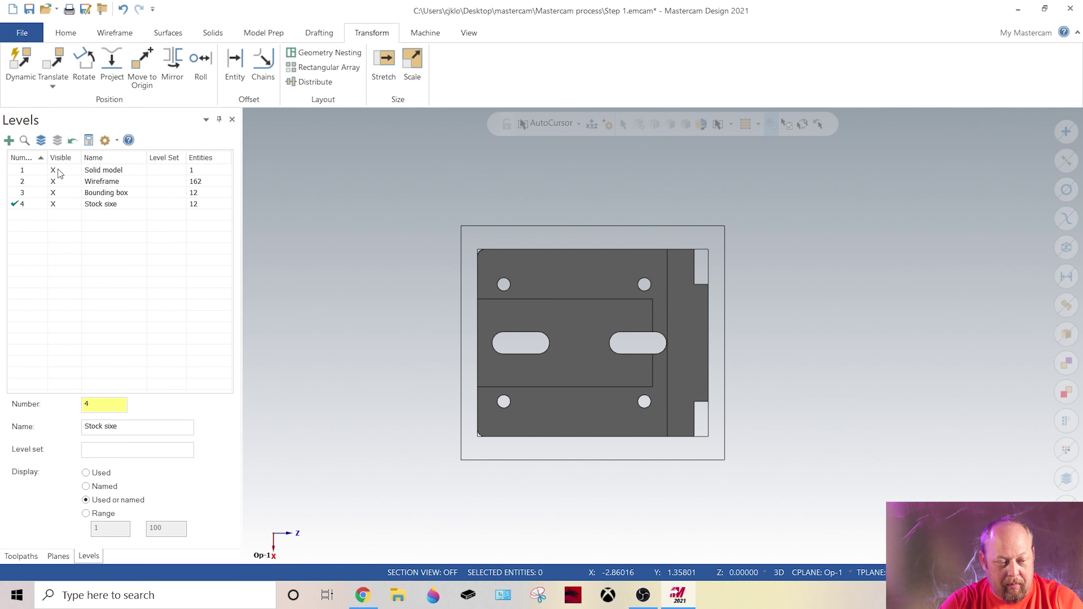
click(89, 556)
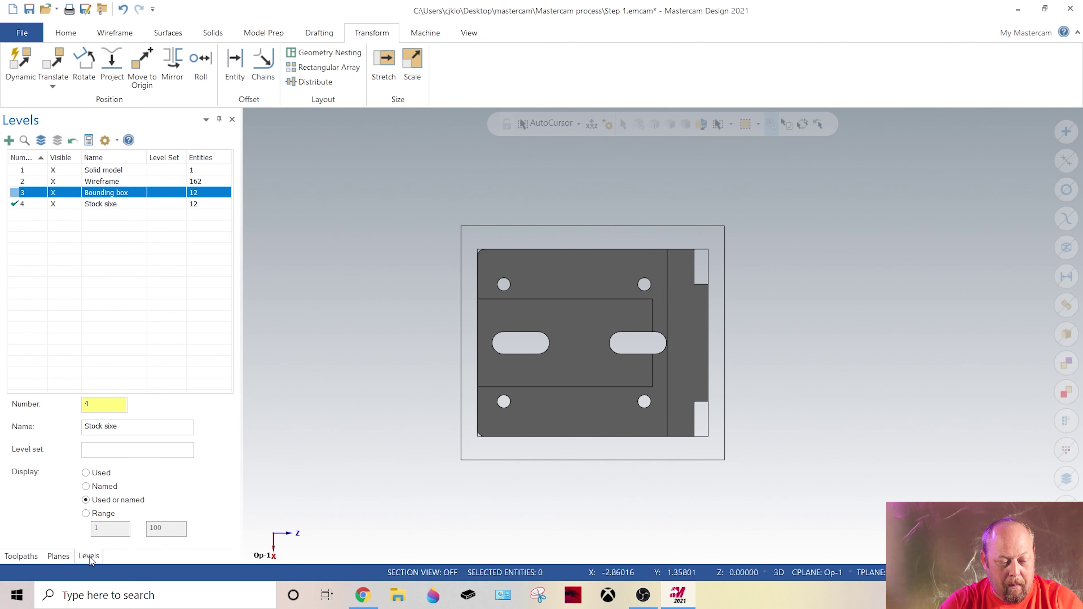